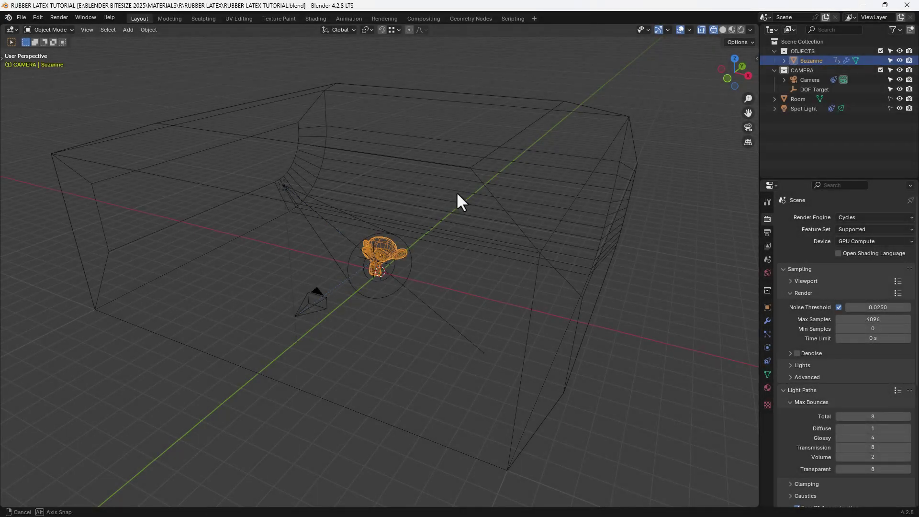
# Orbit the viewport slightly around Suzanne's room scene.
pyautogui.moveTo(457, 193)
pyautogui.mouseDown(button='middle')
pyautogui.moveTo(540, 193)
pyautogui.moveTo(455, 199)
pyautogui.mouseUp(button='middle')
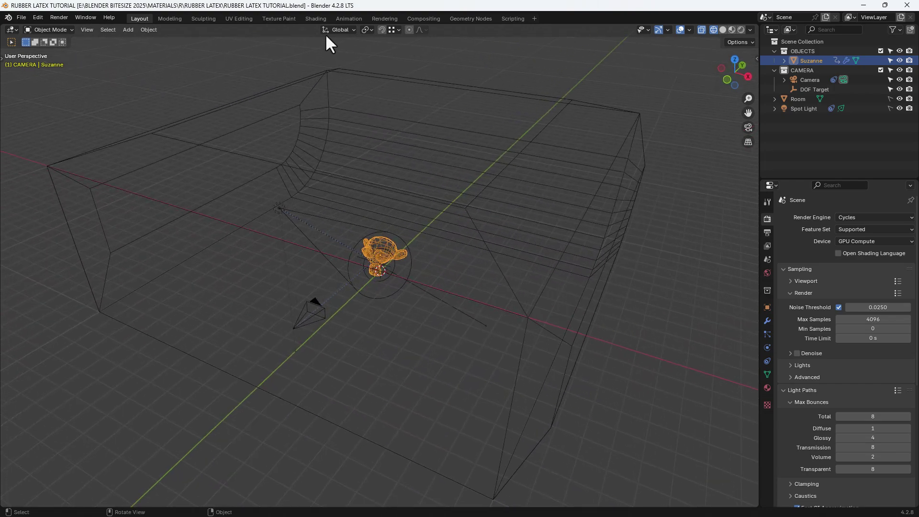
# Move to the Shading workspace in Rendered preview and give Suzanne a new Principled BSDF material.
pyautogui.click(316, 19)
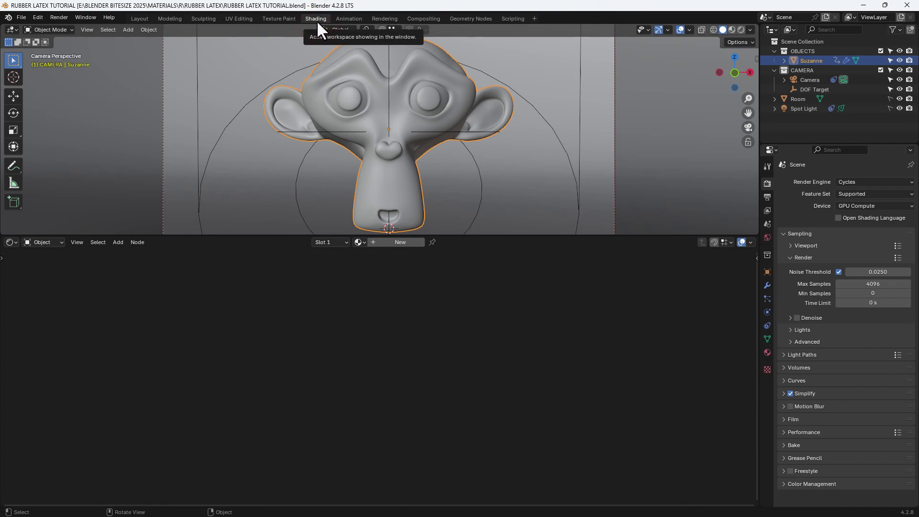
pyautogui.click(741, 30)
pyautogui.rightClick(740, 30)
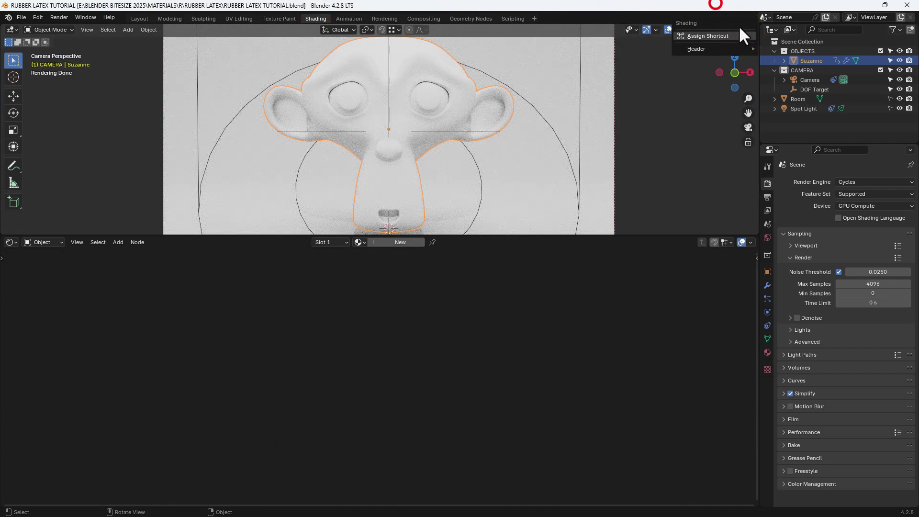
pyautogui.click(697, 96)
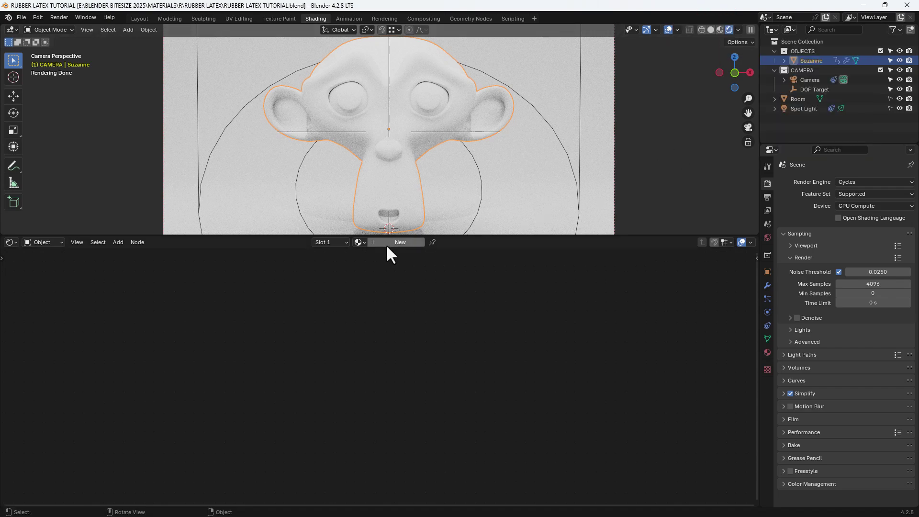
pyautogui.click(399, 242)
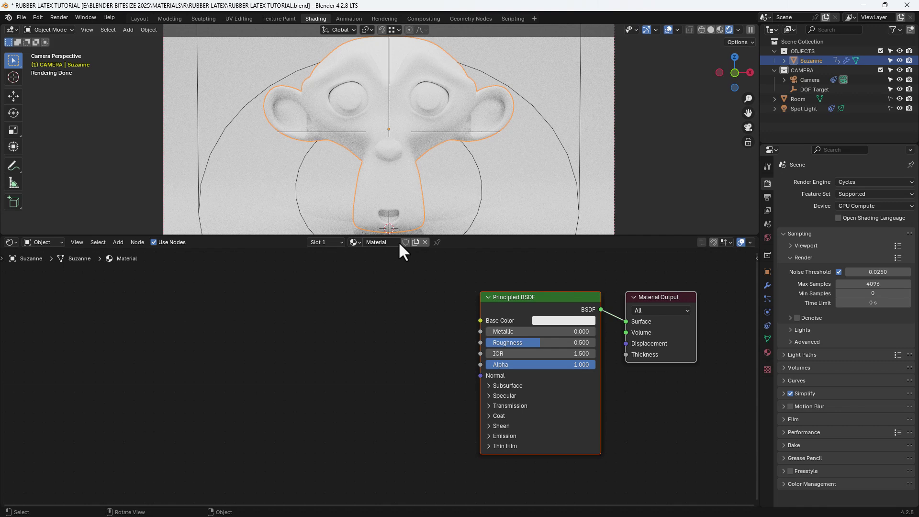
pyautogui.click(395, 331)
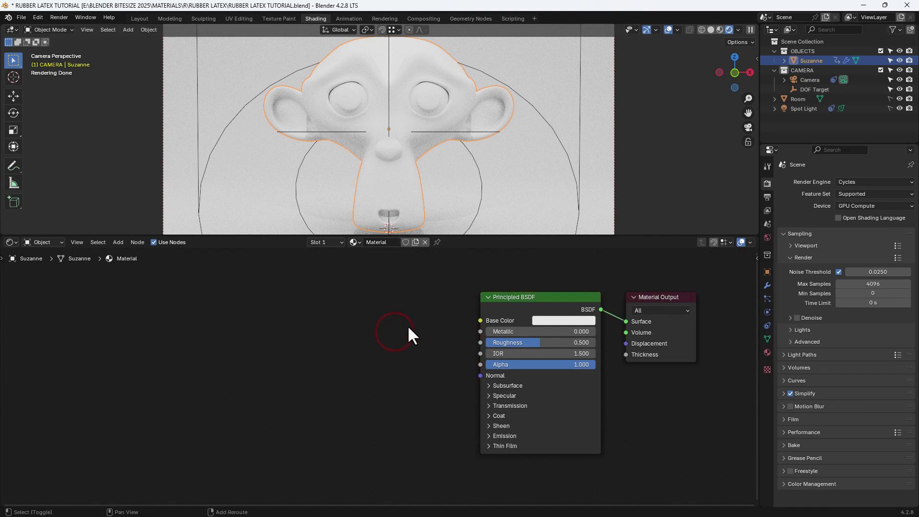
# Feed Base Color from a Noise Texture mapped via Texture Coordinate Object and Mapping.
pyautogui.moveTo(480, 320); pyautogui.dragTo(364, 337)
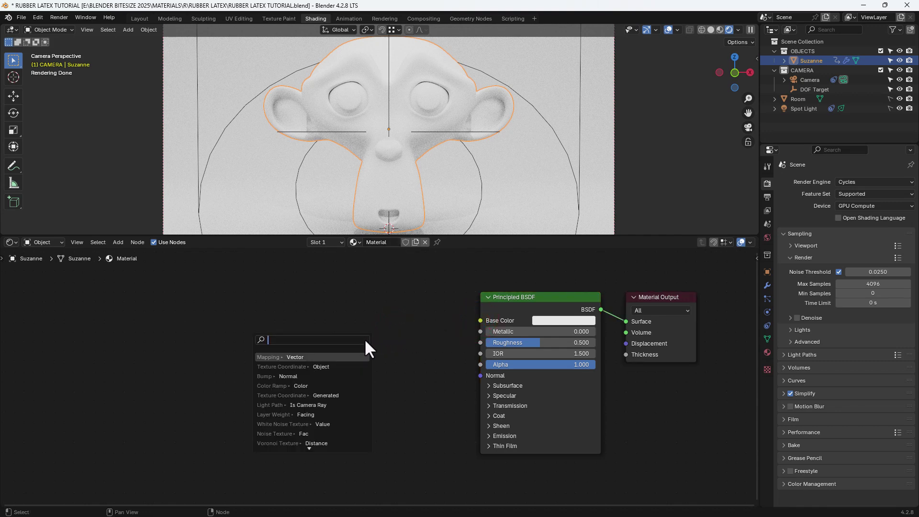
pyautogui.write('NOIS')
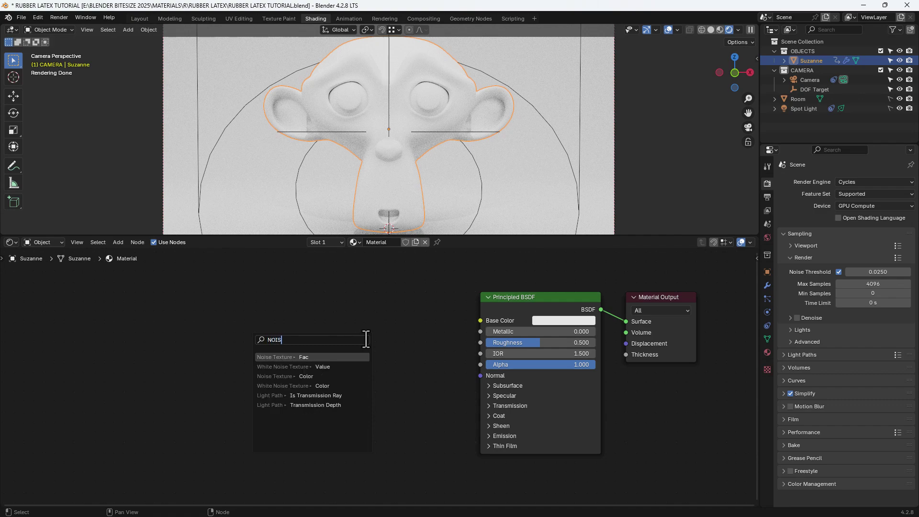
pyautogui.press('Return')
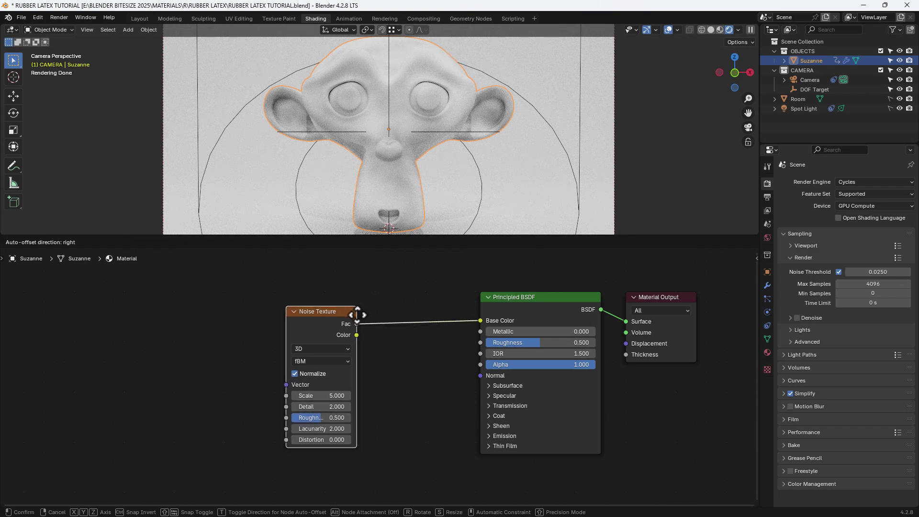
pyautogui.click(356, 314)
pyautogui.hotkey('ctrl', 't')
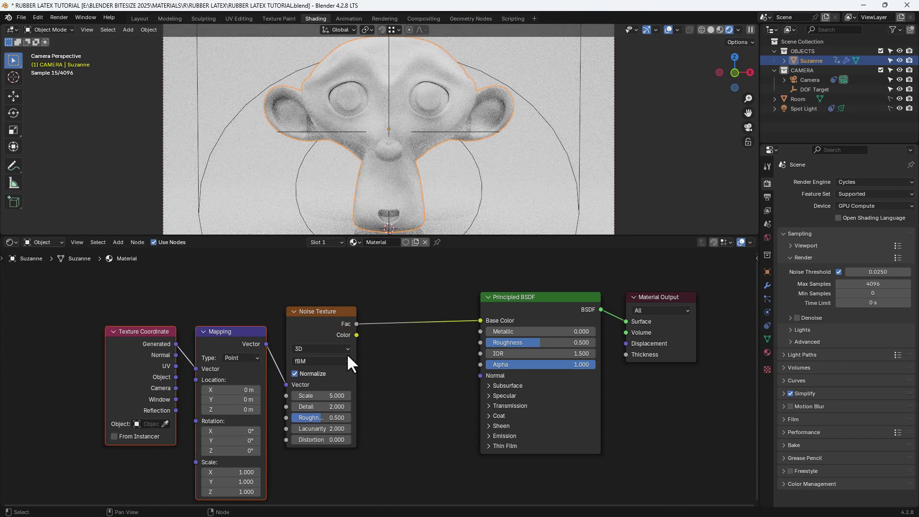
pyautogui.moveTo(175, 377); pyautogui.dragTo(189, 369)
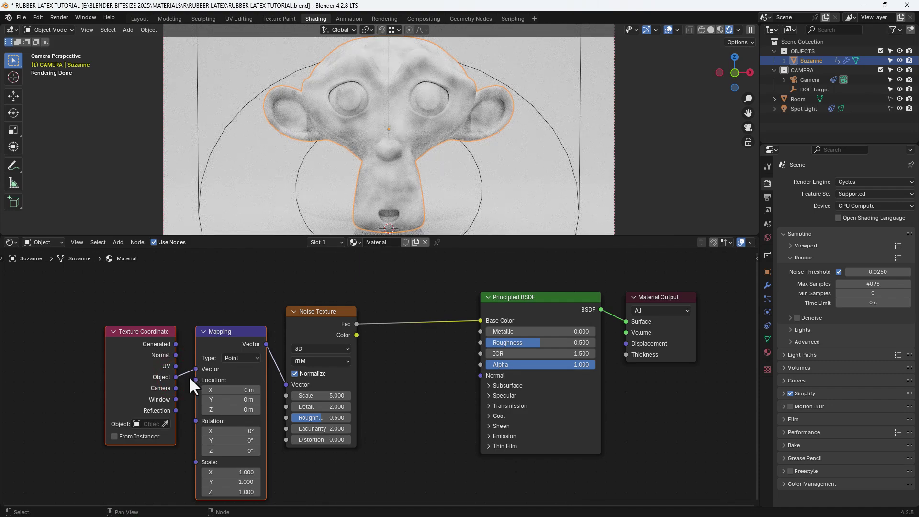
pyautogui.moveTo(379, 386); pyautogui.dragTo(377, 364, button='middle')
pyautogui.scroll(1, 369, 362)
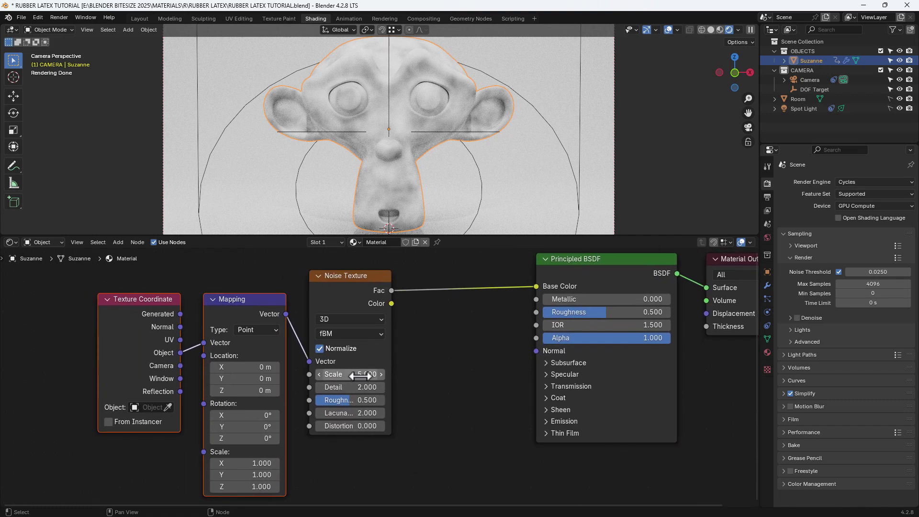
# Set the Noise Texture Scale to 2 and Detail to 15.
pyautogui.click(360, 375)
pyautogui.write('2')
pyautogui.press('Tab')
pyautogui.write('15')
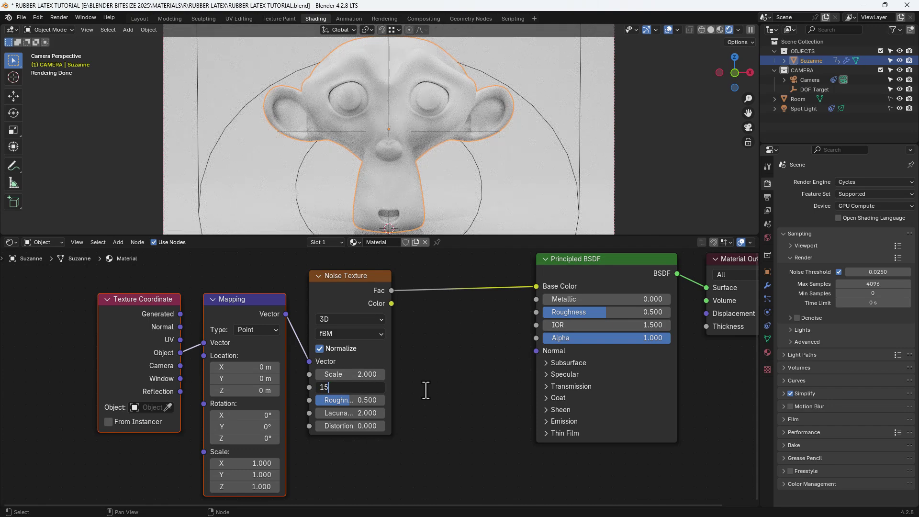
pyautogui.press('Return')
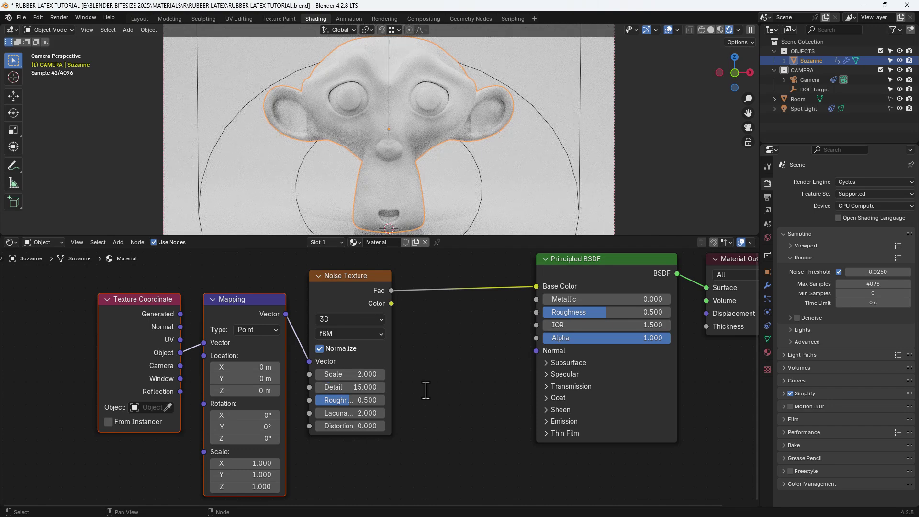
pyautogui.scroll(-1, 439, 390)
pyautogui.hotkey('shift', 'a')
pyautogui.write('COL')
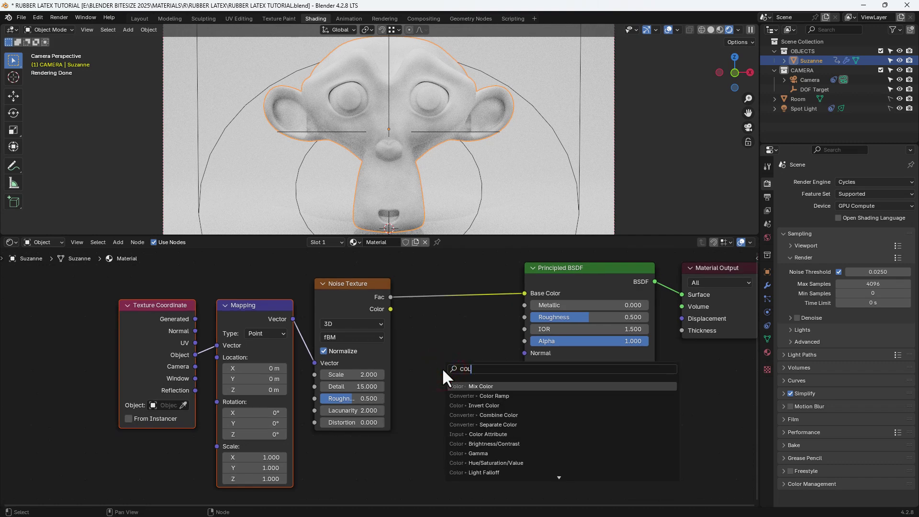
# Insert a Color Ramp between noise and Base Color, and feed a duplicate ramp from noise Fac.
pyautogui.click(461, 396)
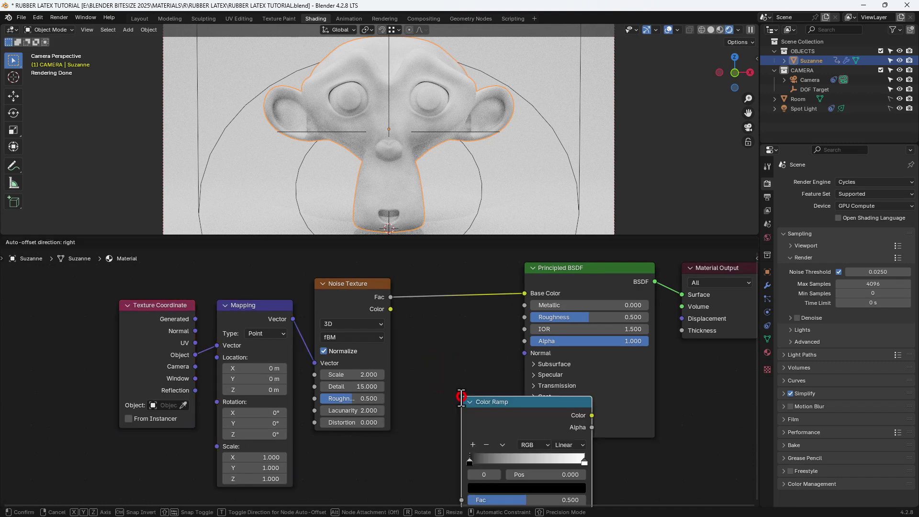
pyautogui.click(405, 285)
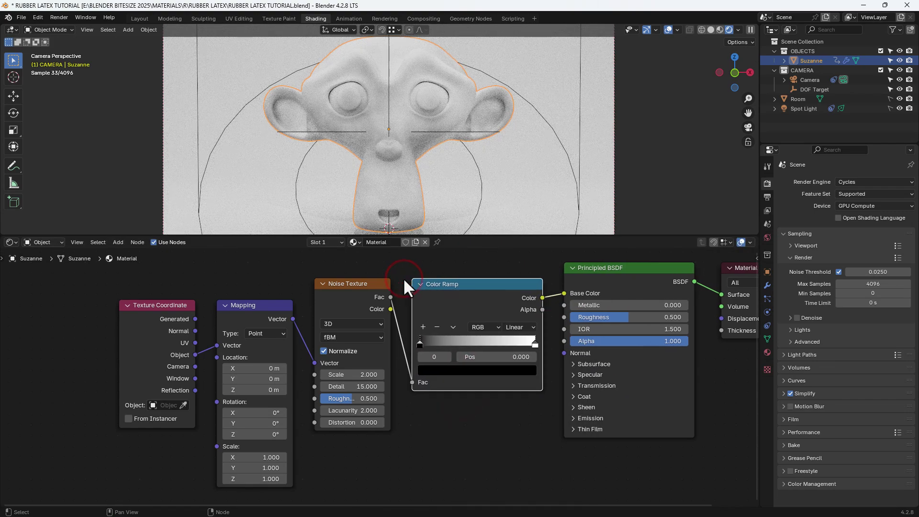
pyautogui.hotkey('shift', 'd')
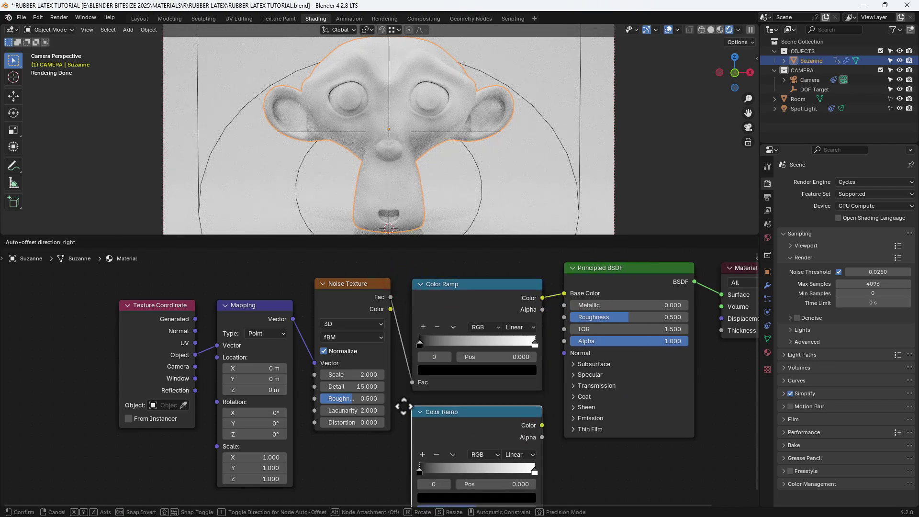
pyautogui.click(403, 407)
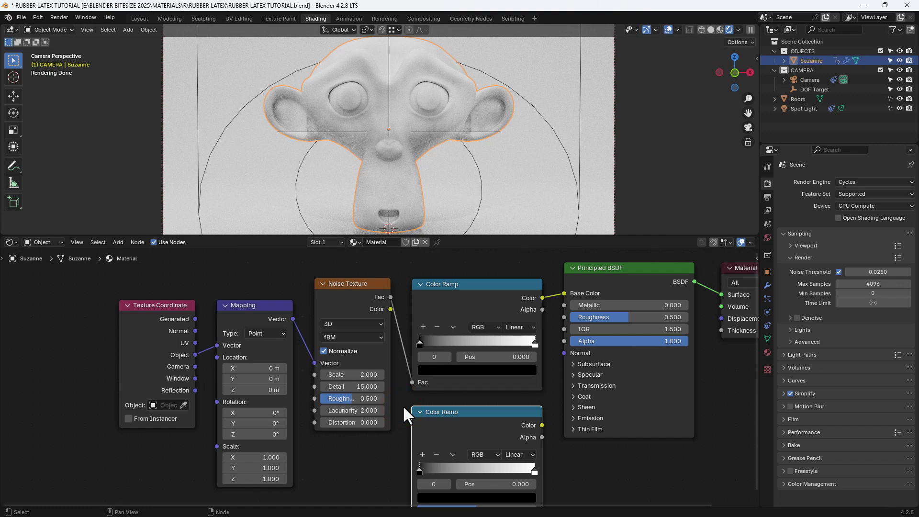
pyautogui.moveTo(390, 296); pyautogui.dragTo(407, 466)
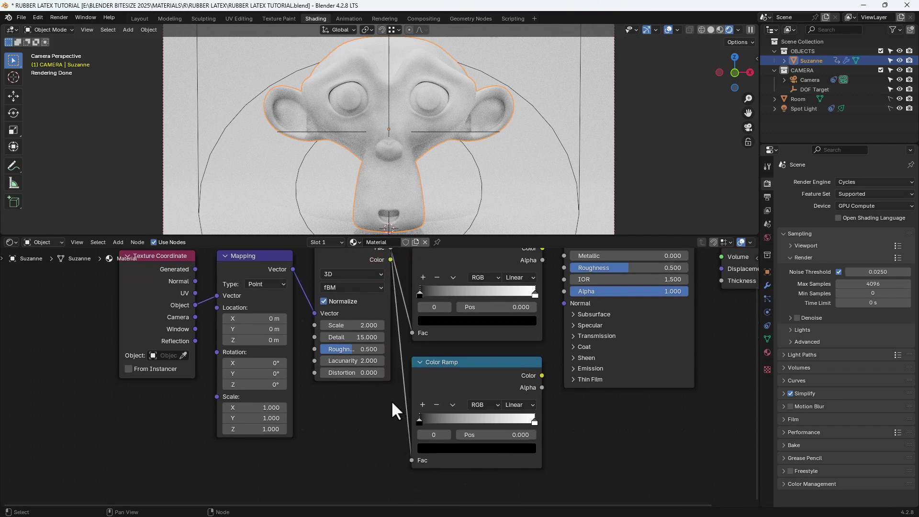
# Tidy the layout: coordinate nodes moved left, Principled BSDF and Material Output moved right.
pyautogui.press('Home')
pyautogui.moveTo(109, 295); pyautogui.dragTo(312, 416)
pyautogui.moveTo(317, 311); pyautogui.dragTo(294, 357)
pyautogui.click(292, 296)
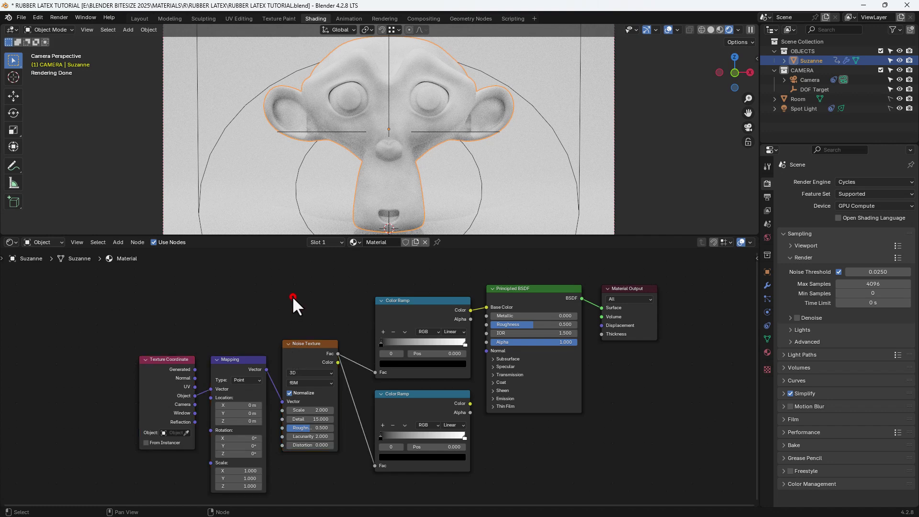
pyautogui.moveTo(292, 295); pyautogui.dragTo(245, 305, button='middle')
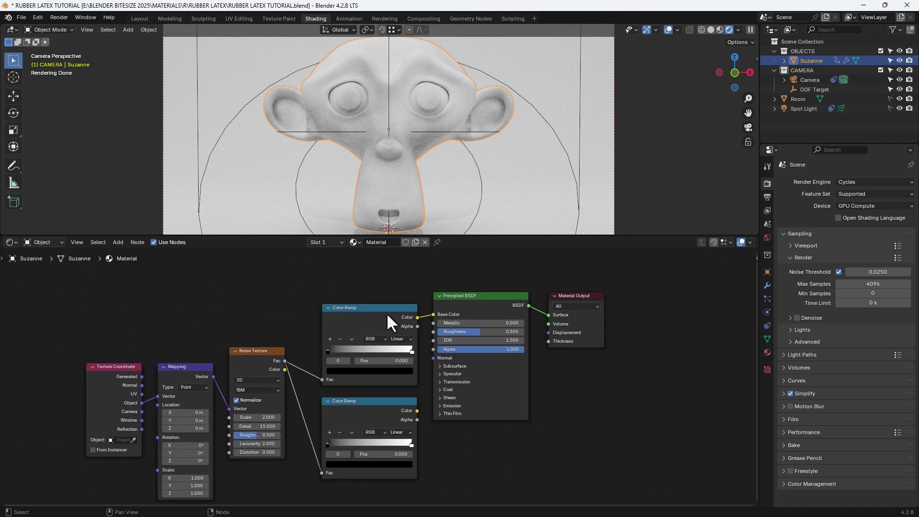
pyautogui.moveTo(438, 279); pyautogui.dragTo(623, 371)
pyautogui.moveTo(483, 298); pyautogui.dragTo(622, 300)
pyautogui.click(464, 271)
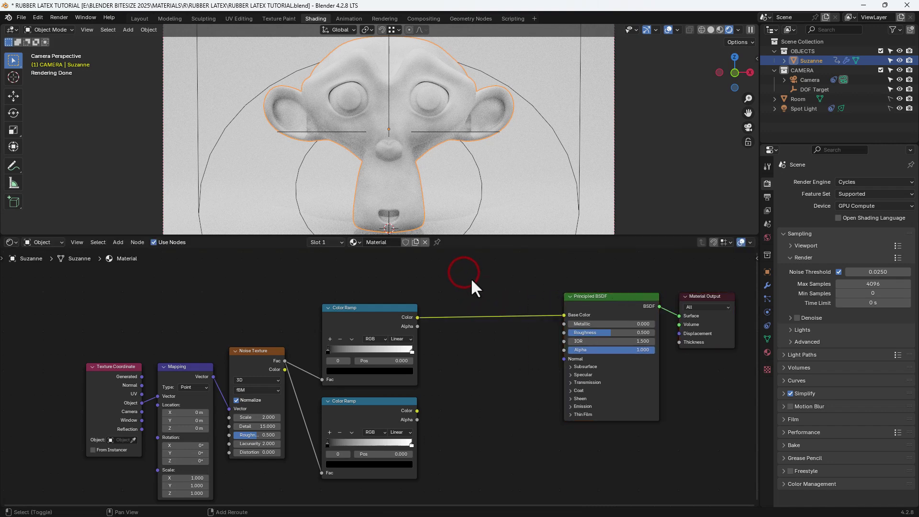
# Try a Mix node on the ramp-to-shader link, then discard it and cancel the search.
pyautogui.hotkey('shift', 'a')
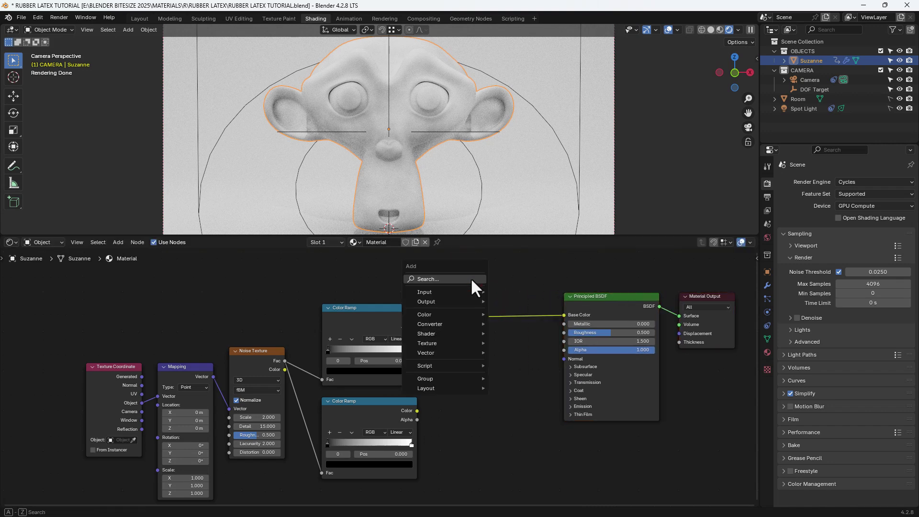
pyautogui.click(471, 279)
pyautogui.write('MI')
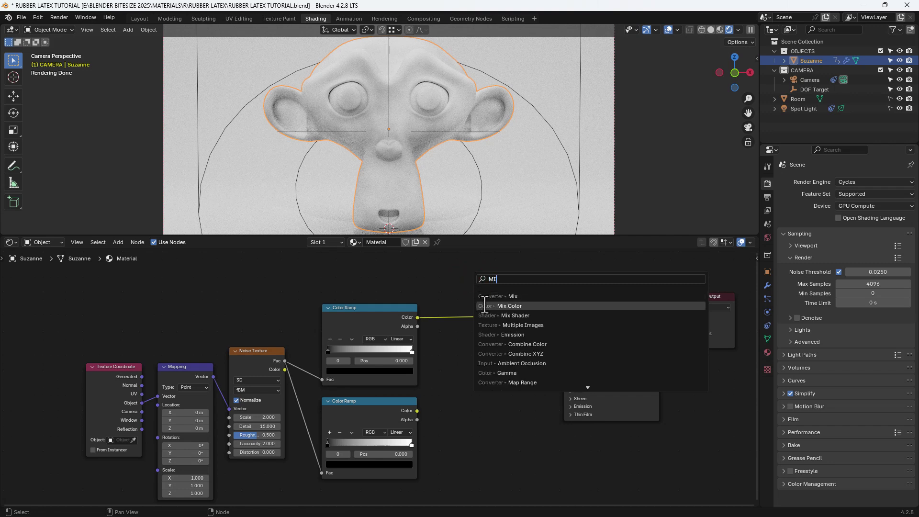
pyautogui.click(485, 306)
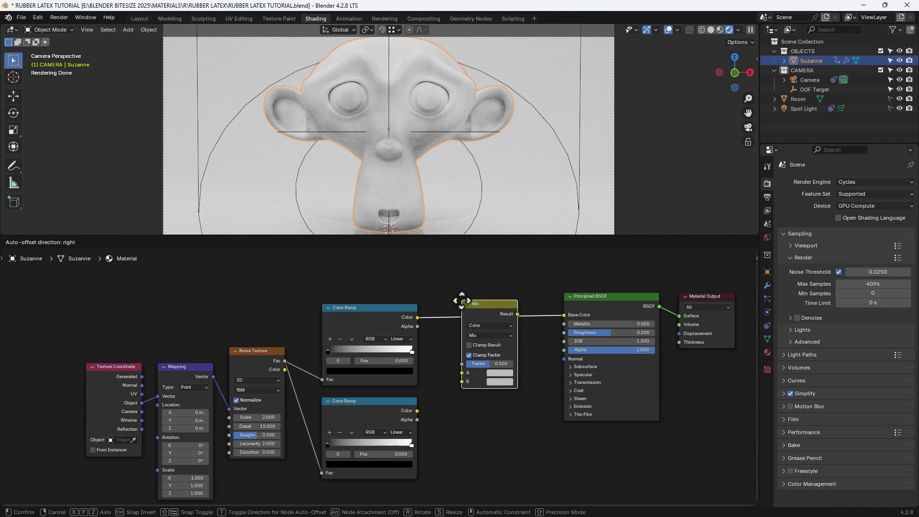
pyautogui.press('Escape')
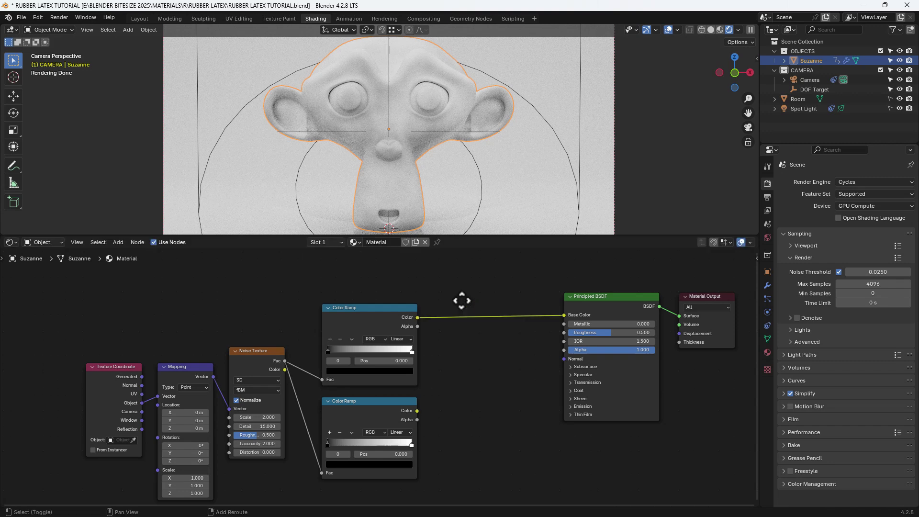
pyautogui.hotkey('shift', 'a')
pyautogui.click(460, 299)
pyautogui.write('ADD')
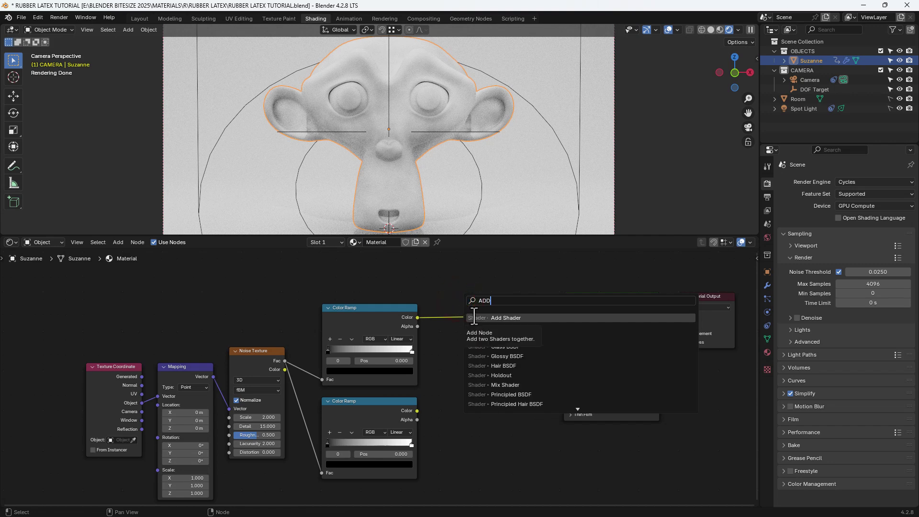
pyautogui.press('Escape')
# Drop a Math Add node on the upper ramp's link and wire the lower ramp into it.
pyautogui.hotkey('shift', 'a')
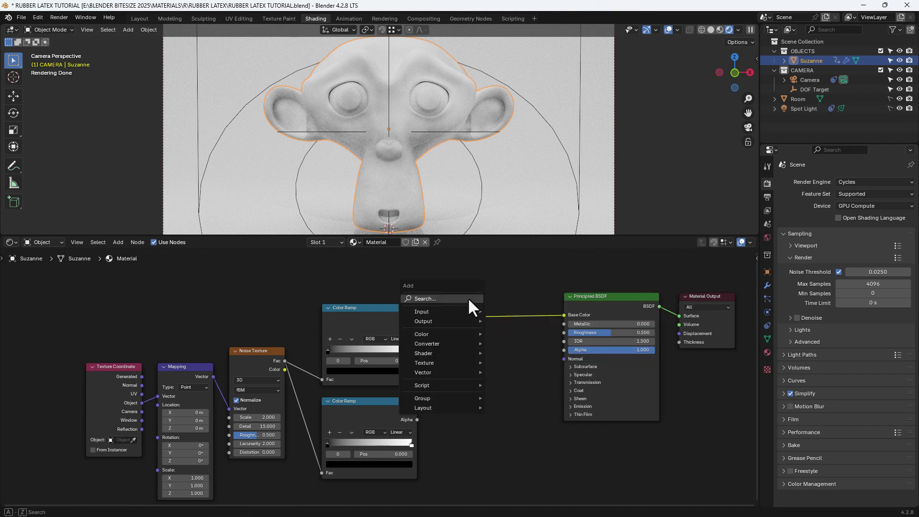
pyautogui.click(467, 297)
pyautogui.write('add')
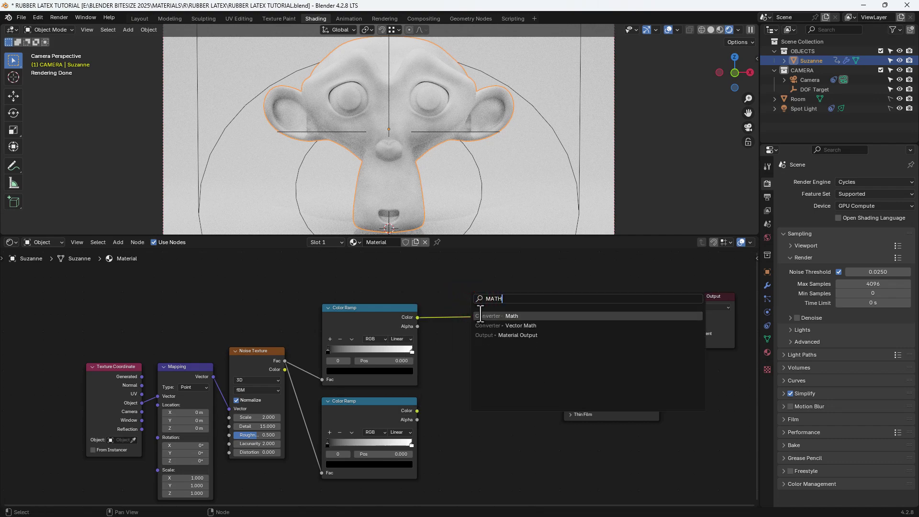
pyautogui.click(481, 314)
pyautogui.click(458, 297)
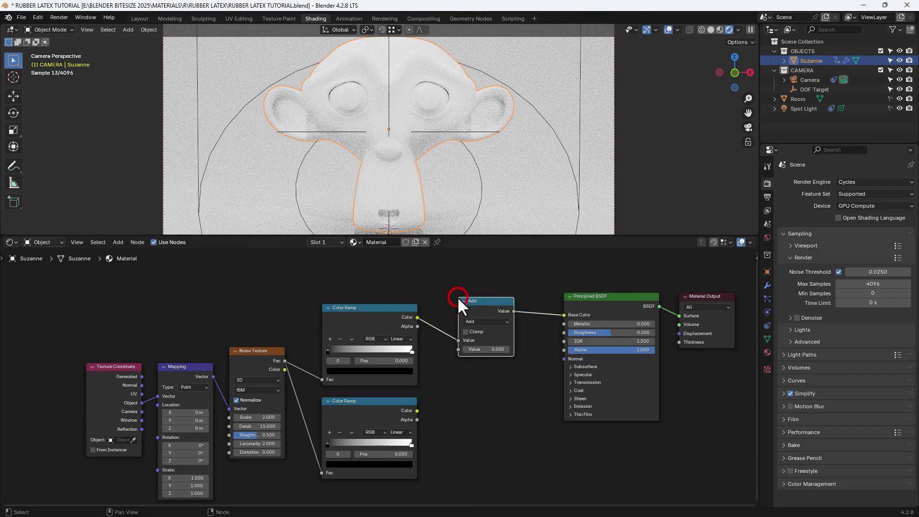
pyautogui.moveTo(415, 410); pyautogui.dragTo(452, 354)
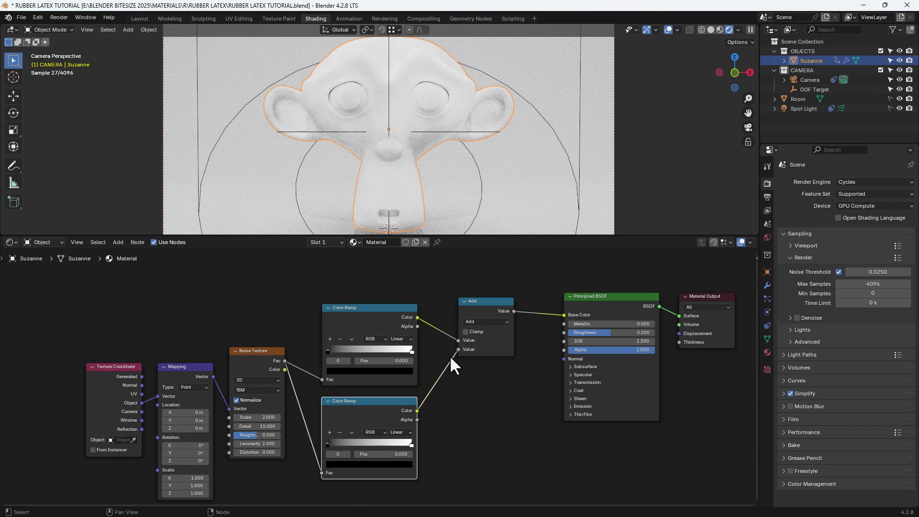
pyautogui.moveTo(468, 309); pyautogui.dragTo(459, 335)
pyautogui.click(459, 308)
# Add an RGB node above the Add node and connect its colour to Base Color.
pyautogui.hotkey('shift', 'a')
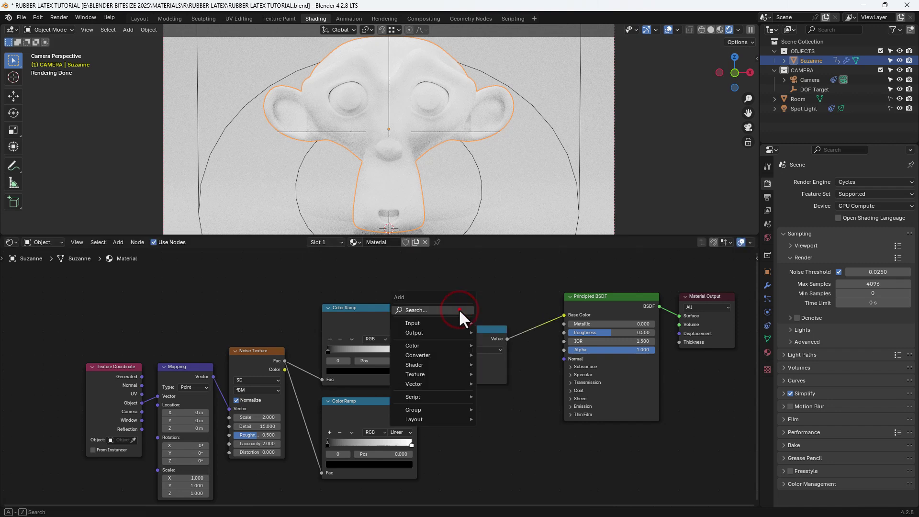
pyautogui.write('RGB')
pyautogui.press('Return')
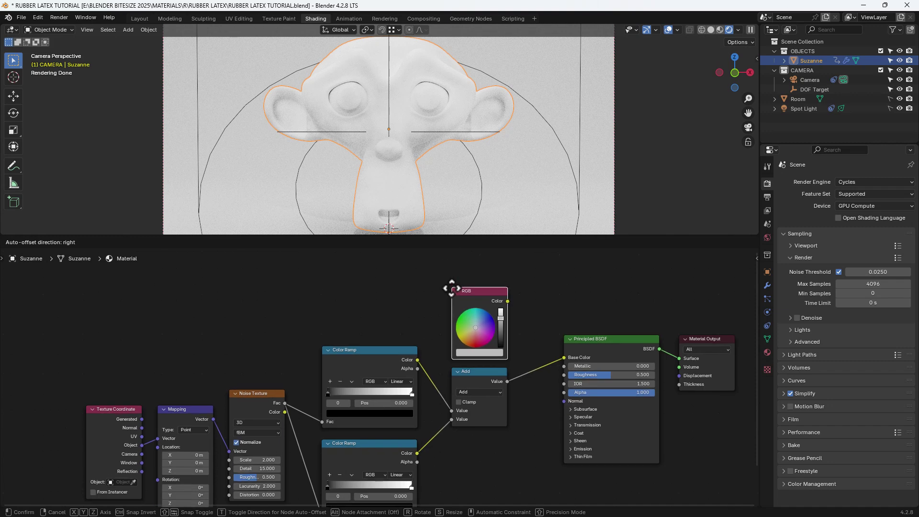
pyautogui.click(451, 288)
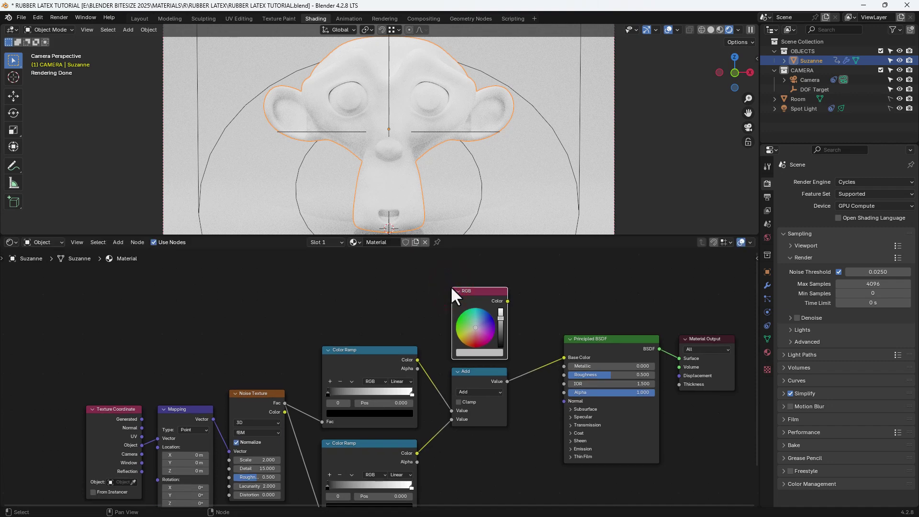
pyautogui.moveTo(525, 324); pyautogui.dragTo(455, 314, button='middle')
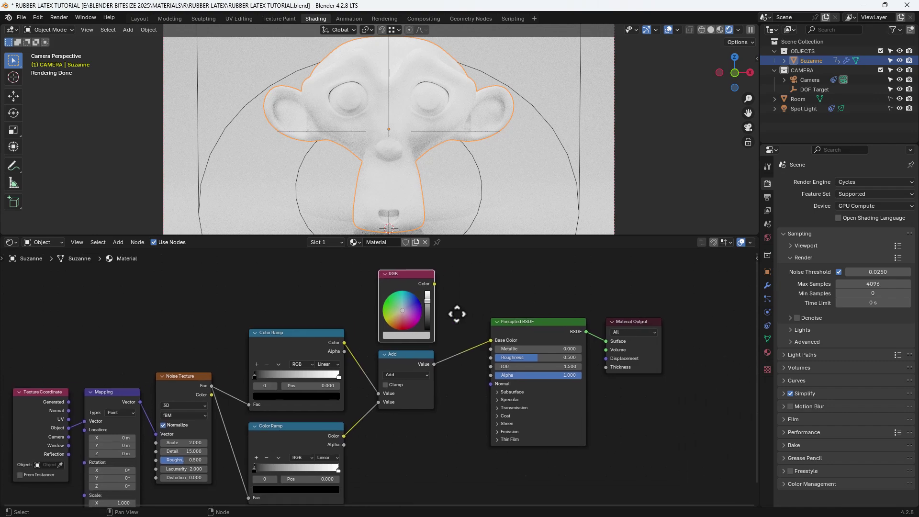
pyautogui.moveTo(432, 284); pyautogui.dragTo(484, 340)
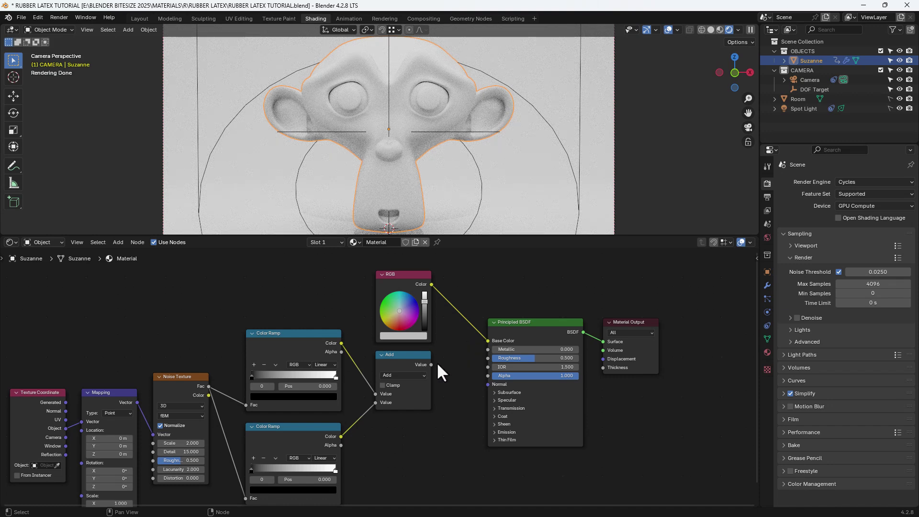
# Connect the Add result to both Roughness and the Coat Weight input.
pyautogui.moveTo(431, 365); pyautogui.dragTo(483, 362)
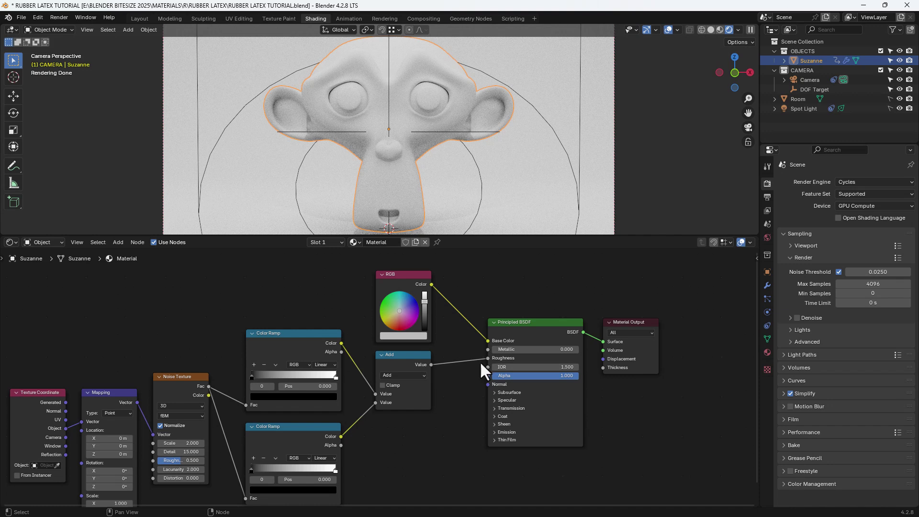
pyautogui.click(498, 416)
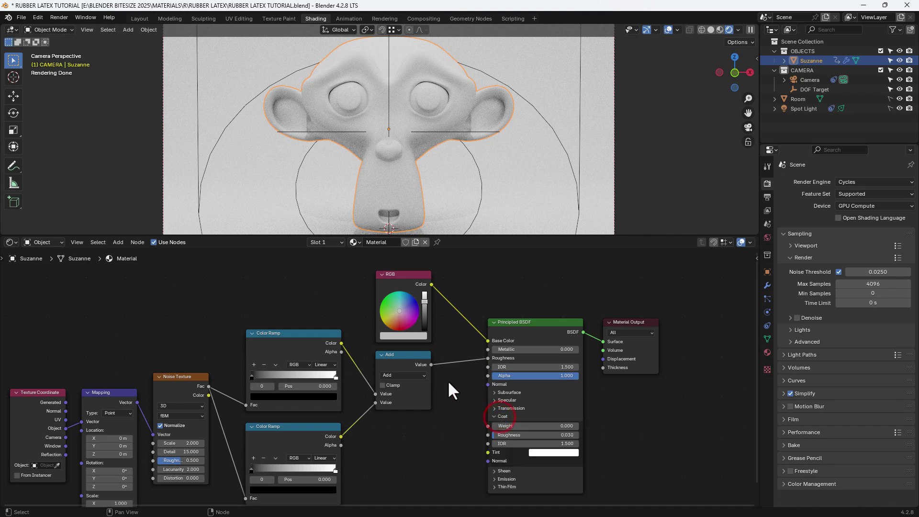
pyautogui.click(430, 364)
pyautogui.moveTo(430, 364); pyautogui.dragTo(483, 426)
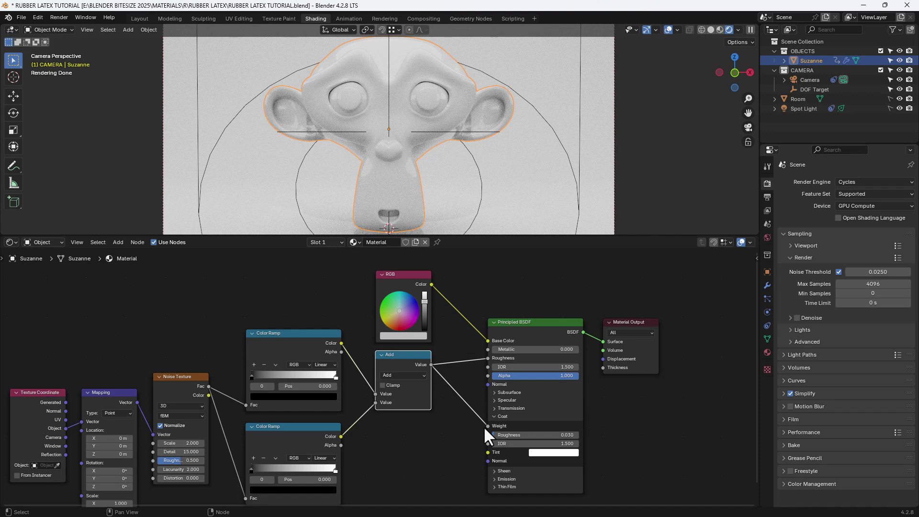
pyautogui.click(456, 427)
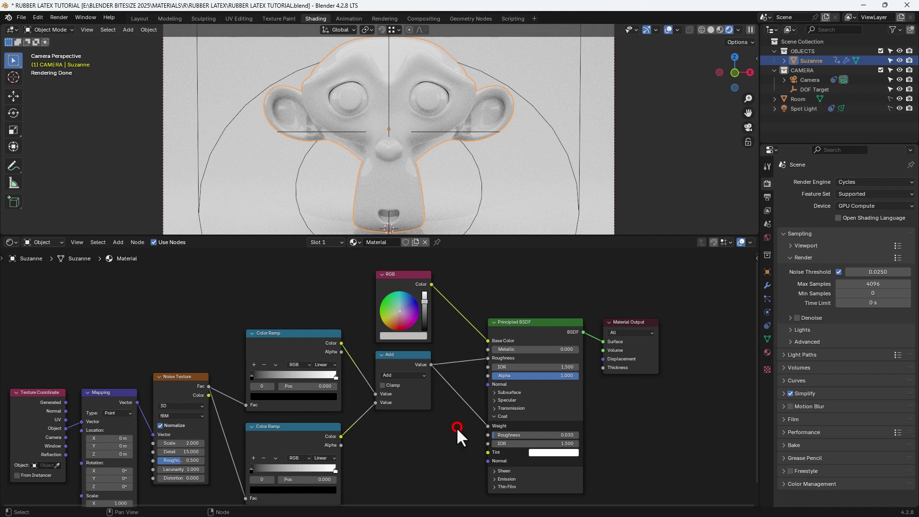
pyautogui.hotkey('shift', 'a')
# Add a Bump node with the Add result as Height, outputting into the BSDF Normal.
pyautogui.write('BUM')
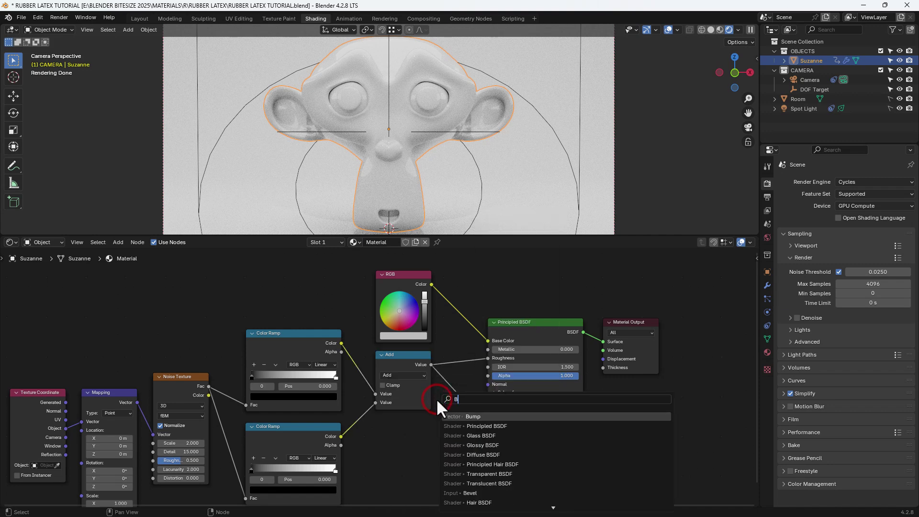
pyautogui.click(461, 415)
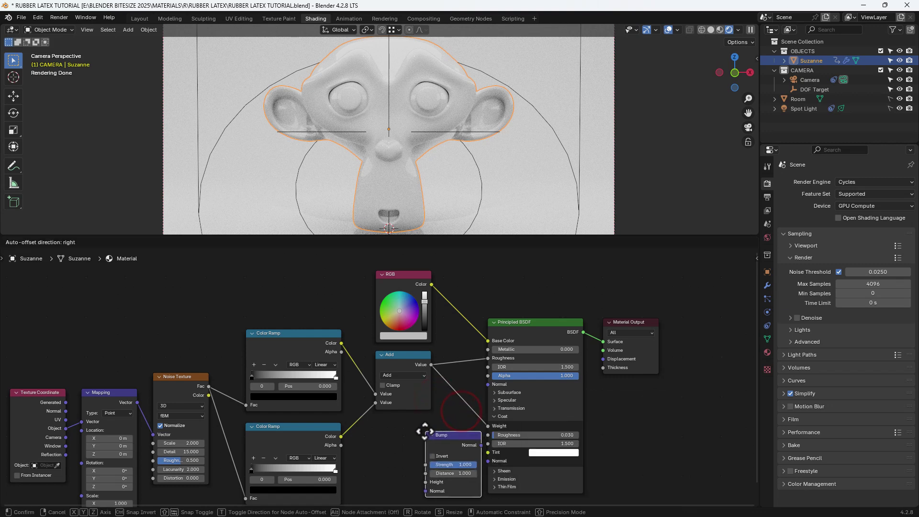
pyautogui.click(425, 431)
pyautogui.moveTo(451, 298); pyautogui.dragTo(669, 489)
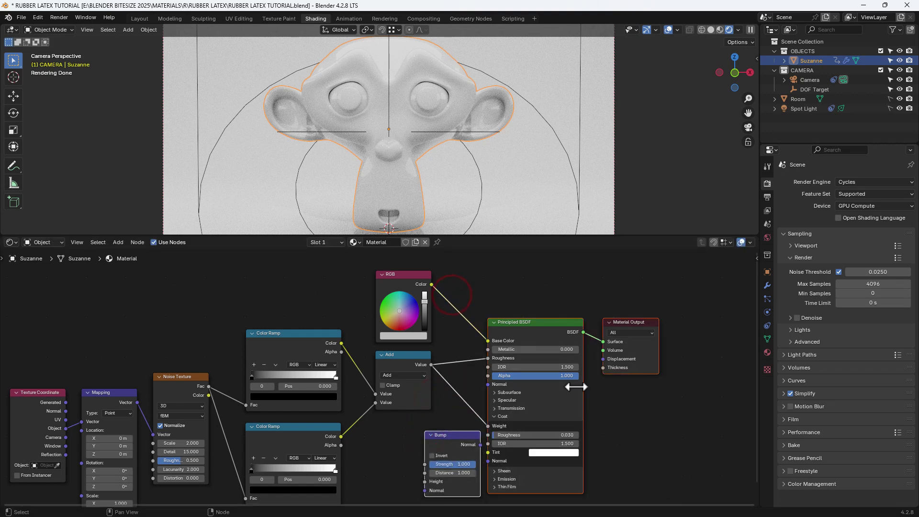
pyautogui.moveTo(536, 329); pyautogui.dragTo(595, 323)
pyautogui.click(496, 406)
pyautogui.moveTo(507, 430); pyautogui.dragTo(482, 419)
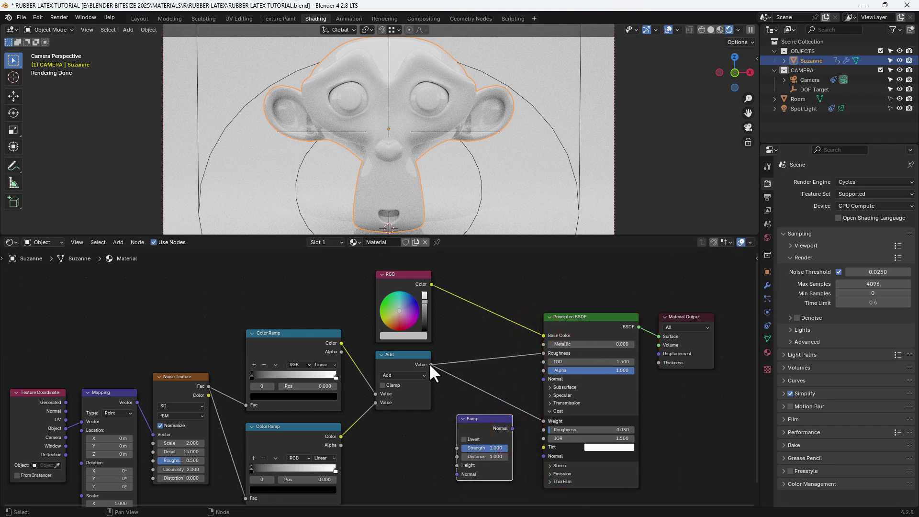
pyautogui.moveTo(430, 364); pyautogui.dragTo(457, 464)
pyautogui.moveTo(512, 428); pyautogui.dragTo(538, 383)
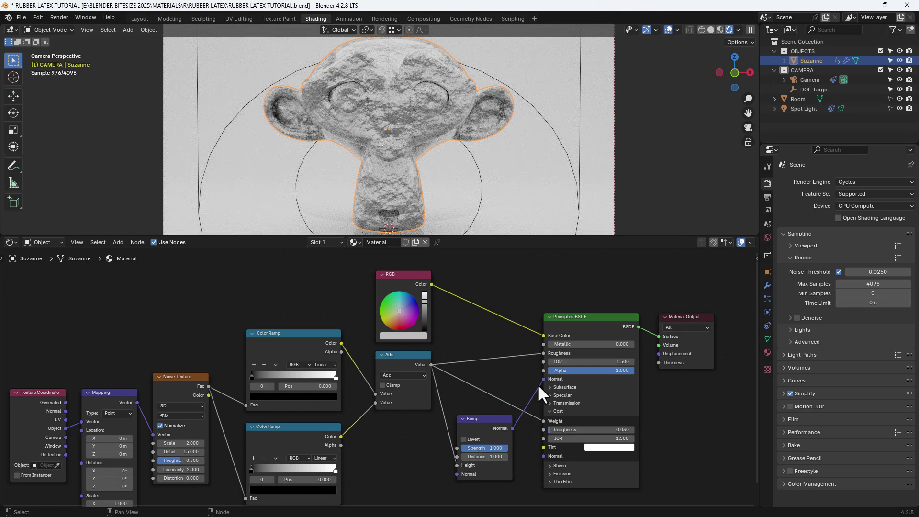
# Set the Bump Strength to 0.025 and Distance to 0.5.
pyautogui.click(492, 447)
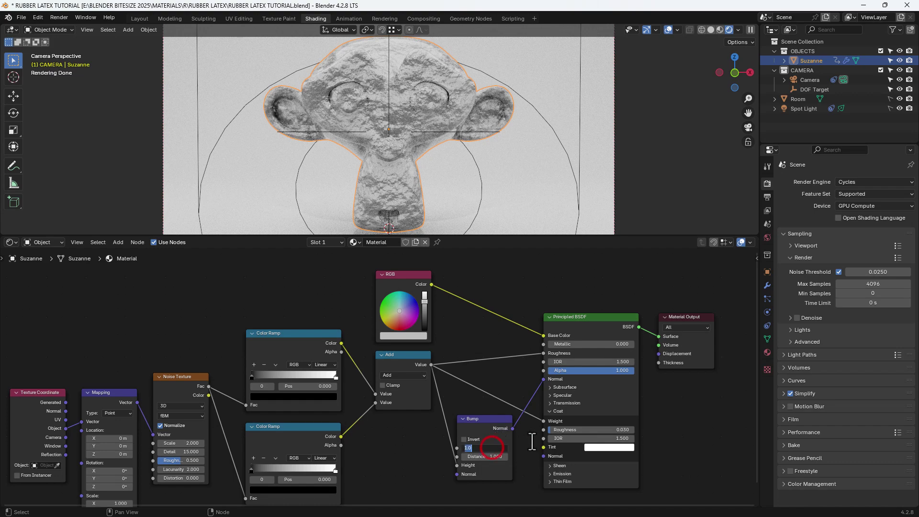
pyautogui.write('.025')
pyautogui.press('Tab')
pyautogui.write('.5')
pyautogui.press('Return')
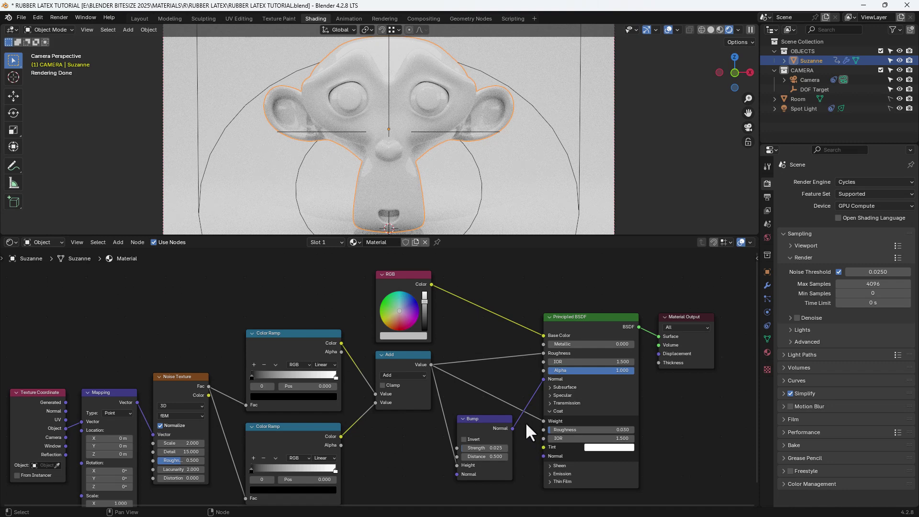
pyautogui.moveTo(517, 393); pyautogui.dragTo(482, 353, button='middle')
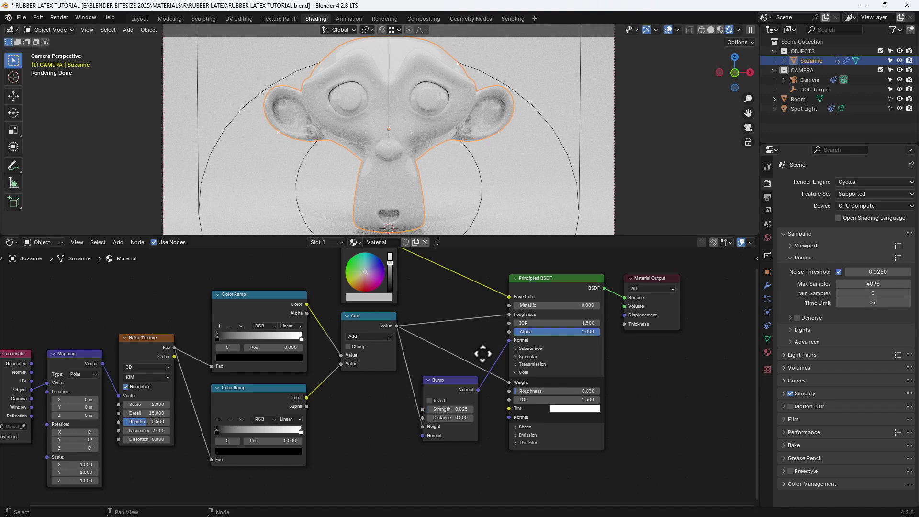
pyautogui.click(526, 356)
# Route the RGB colour into Specular Tint and another tint input through a reroute point.
pyautogui.scroll(-1, 482, 357)
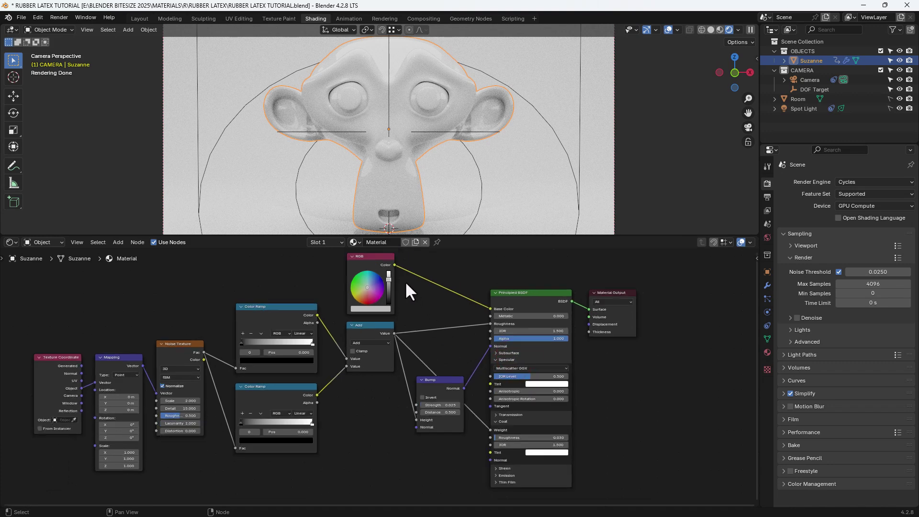
pyautogui.moveTo(395, 265); pyautogui.dragTo(490, 383)
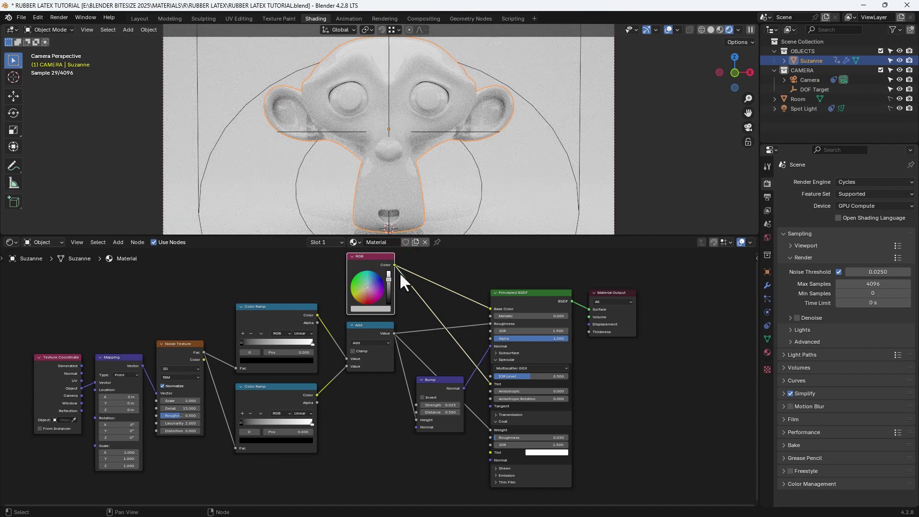
pyautogui.moveTo(394, 264); pyautogui.dragTo(484, 453)
pyautogui.keyDown('shift'); pyautogui.moveTo(424, 266); pyautogui.dragTo(410, 317, button='right'); pyautogui.keyUp('shift')
pyautogui.press('g')
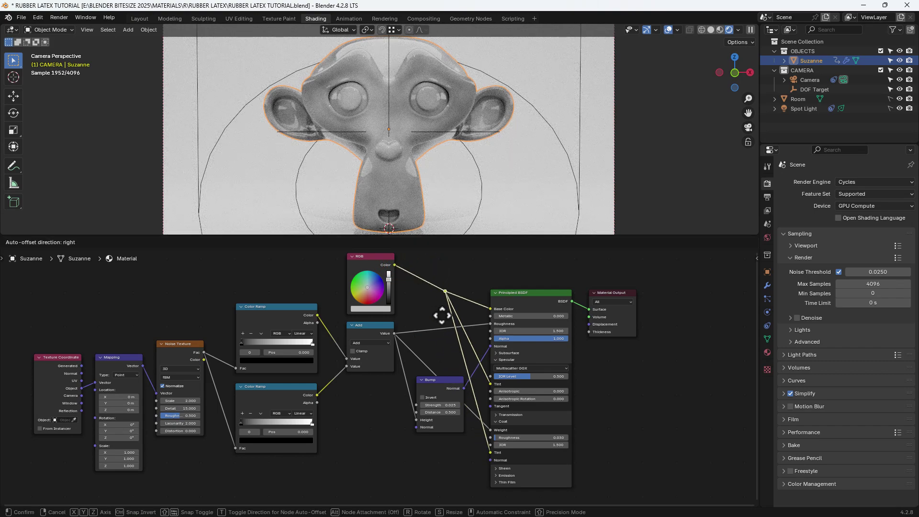
pyautogui.click(447, 316)
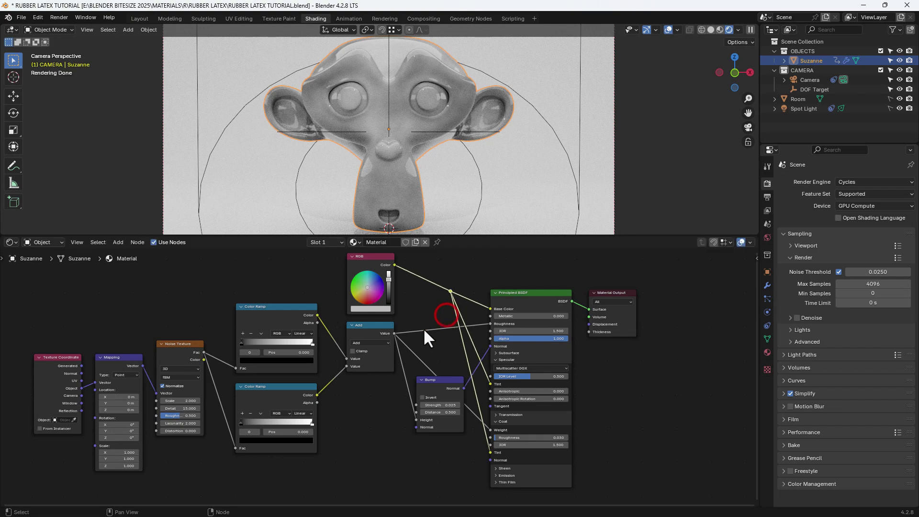
# Add and position a reroute on the Add value links, and lower the Bump node.
pyautogui.keyDown('shift'); pyautogui.moveTo(420, 322); pyautogui.dragTo(400, 387, button='right'); pyautogui.keyUp('shift')
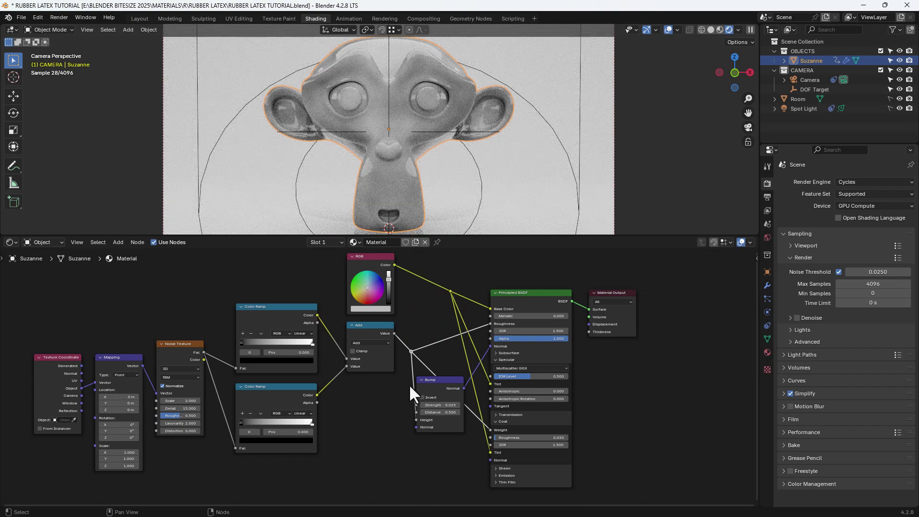
pyautogui.click(436, 381)
pyautogui.moveTo(435, 382); pyautogui.dragTo(437, 417)
pyautogui.click(411, 349)
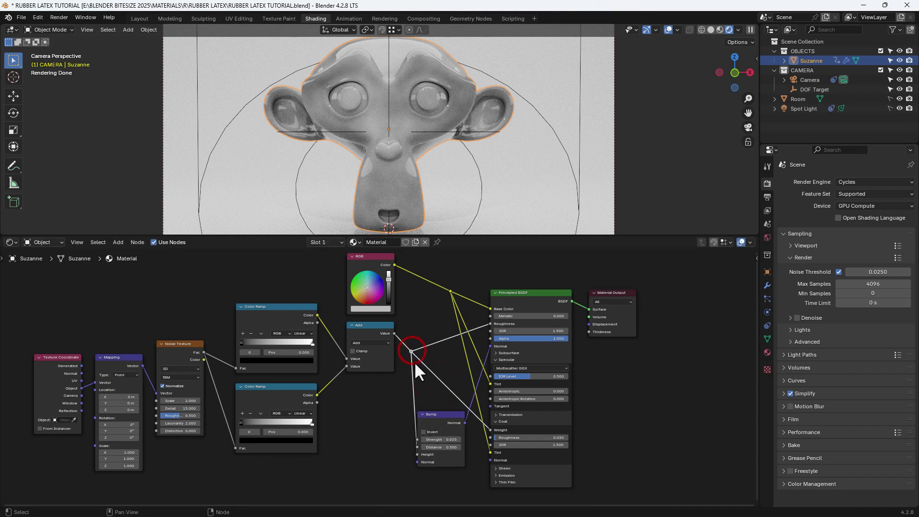
pyautogui.press('g')
pyautogui.click(409, 371)
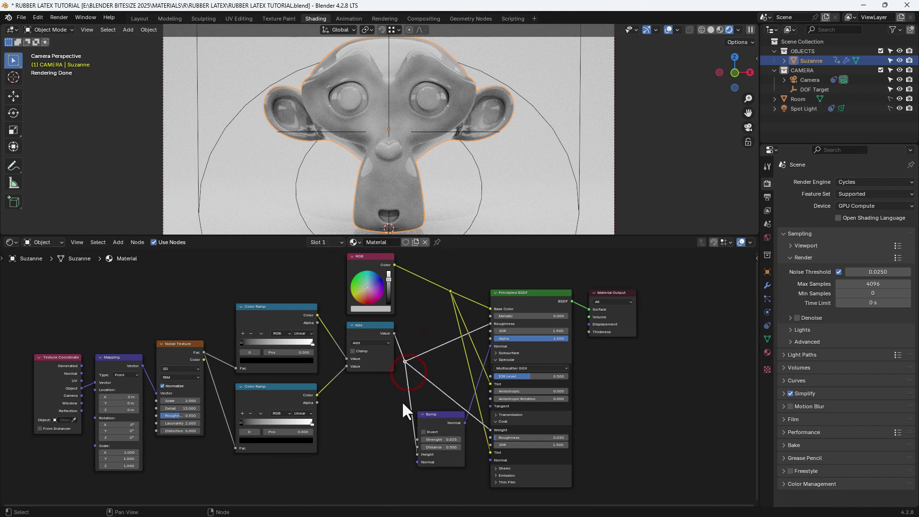
pyautogui.moveTo(401, 401); pyautogui.dragTo(443, 392, button='middle')
pyautogui.scroll(1, 421, 291)
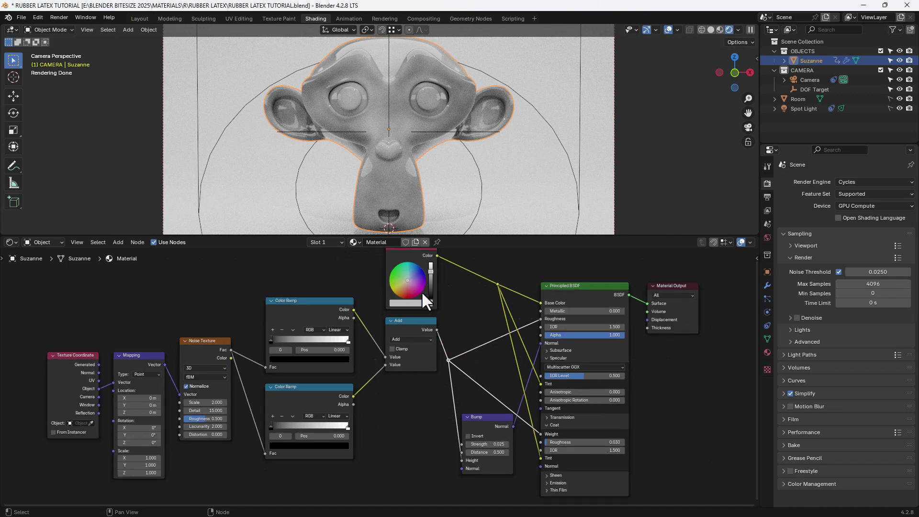
pyautogui.scroll(3, 421, 291)
pyautogui.scroll(-4, 434, 325)
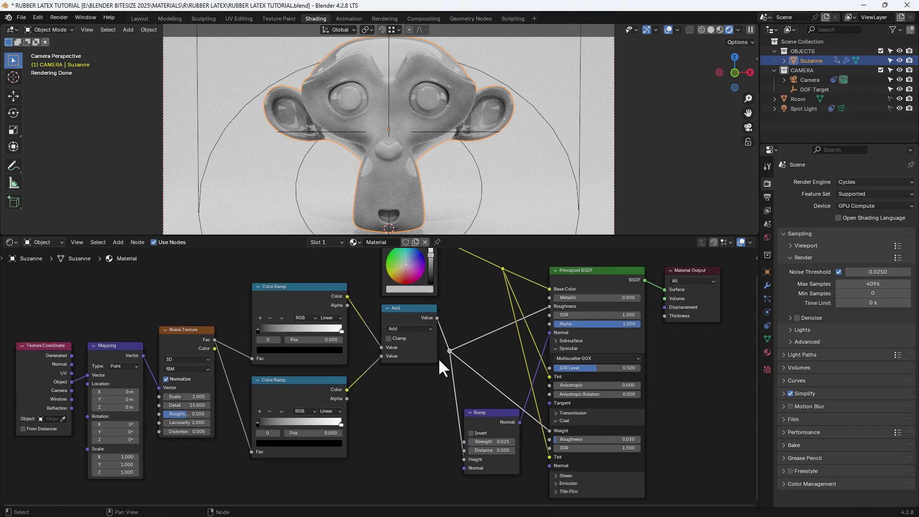
# Give the upper Color Ramp B-Spline interpolation, black stop at 0.25, white stop mid grey.
pyautogui.hscroll(-2, 438, 358)
pyautogui.scroll(2, 438, 359)
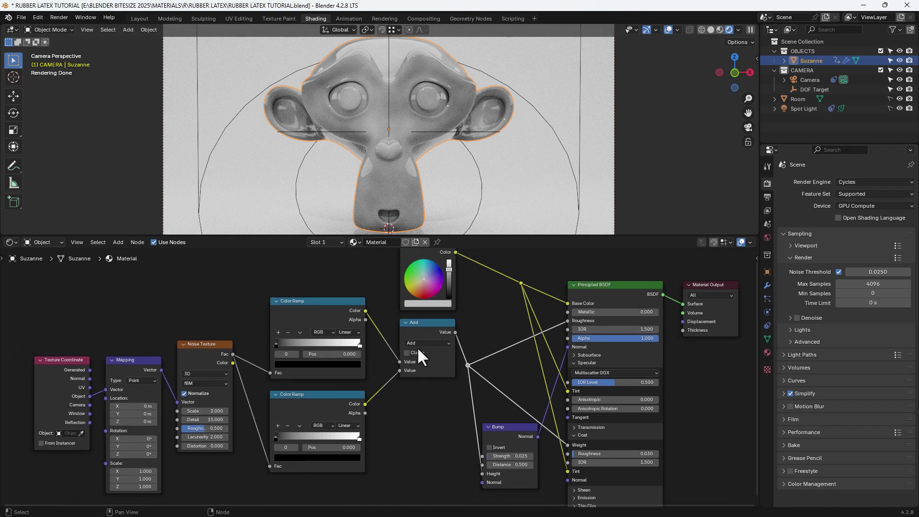
pyautogui.moveTo(417, 352); pyautogui.dragTo(475, 357, button='middle')
pyautogui.scroll(2, 429, 358)
pyautogui.click(416, 326)
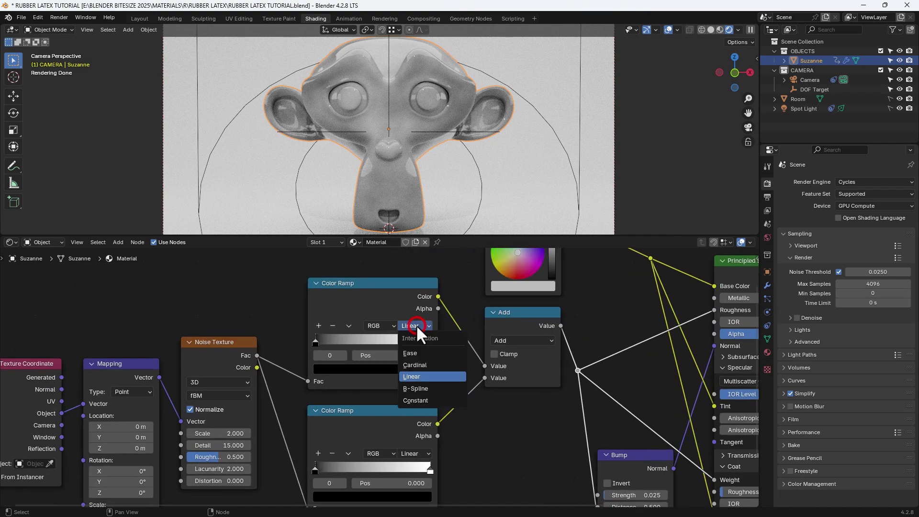
pyautogui.click(423, 389)
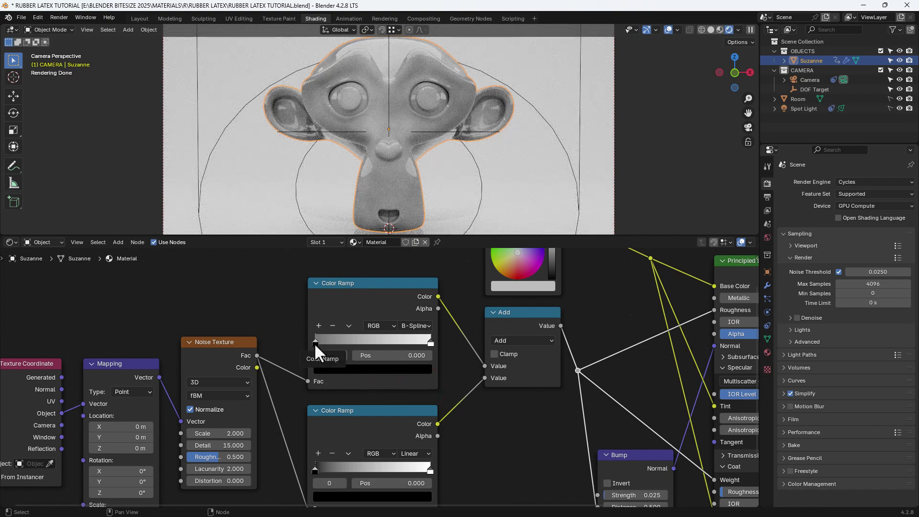
pyautogui.moveTo(314, 340); pyautogui.dragTo(345, 343)
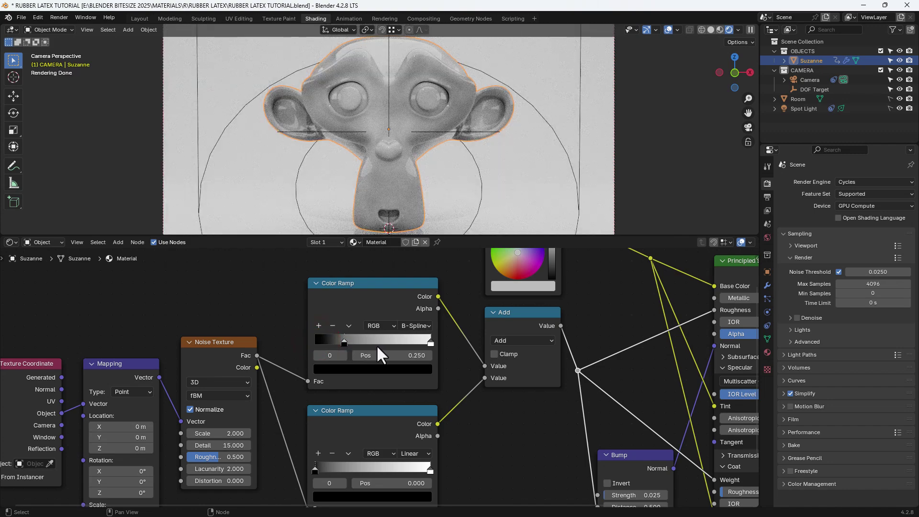
pyautogui.click(429, 341)
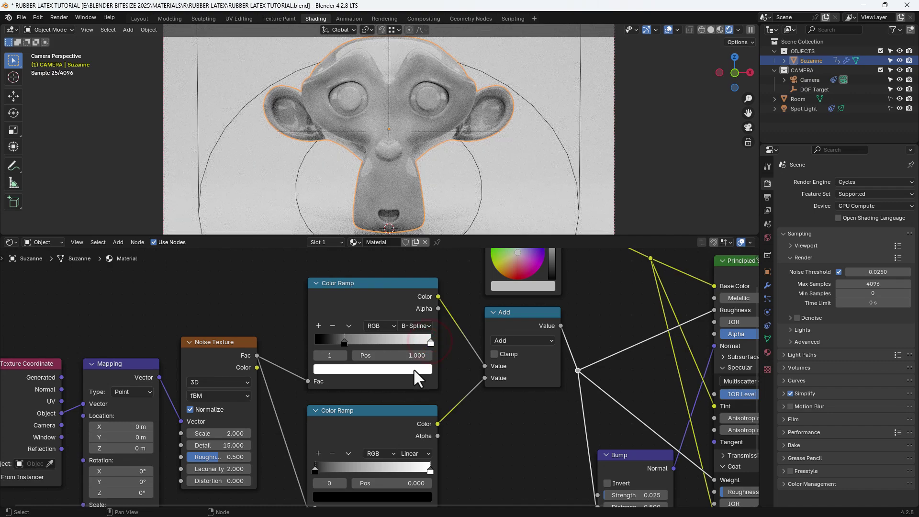
pyautogui.click(413, 368)
pyautogui.click(423, 202)
pyautogui.moveTo(423, 202); pyautogui.dragTo(423, 255)
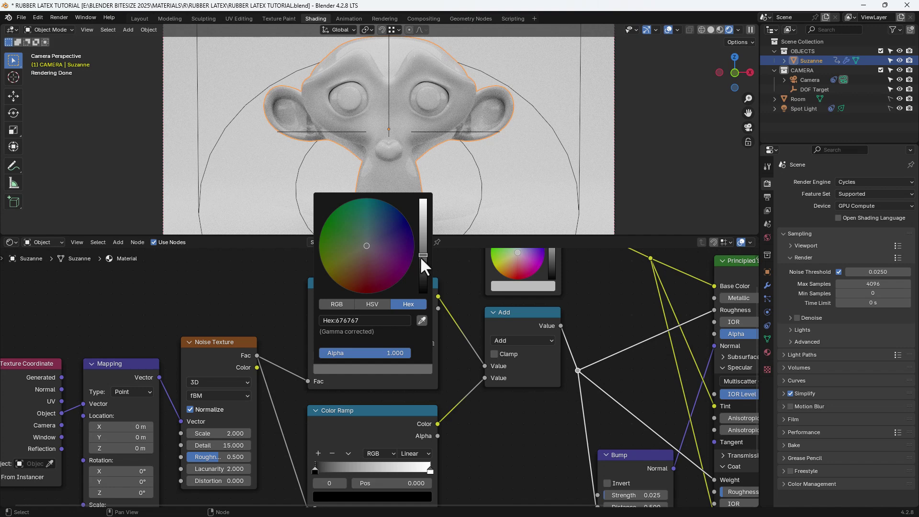
# Make the RGB node near-black with an HSV value of 0.05.
pyautogui.click(521, 286)
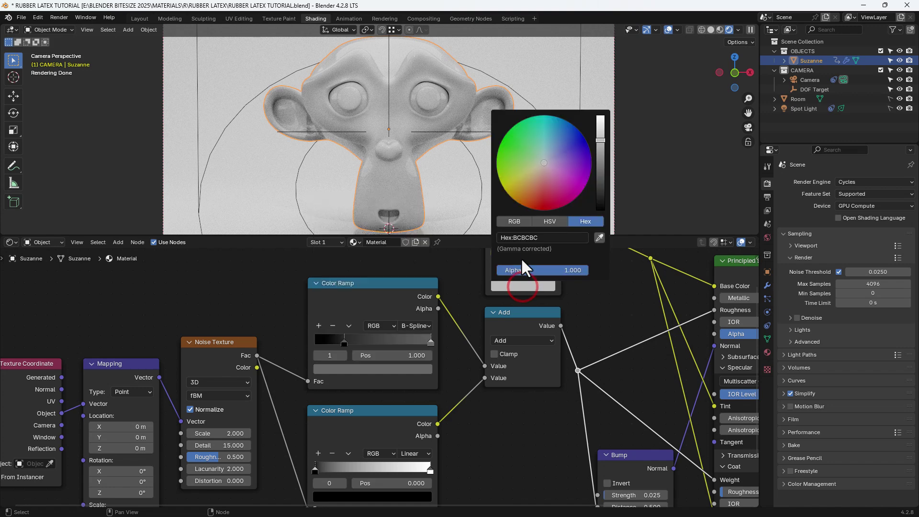
pyautogui.click(537, 221)
pyautogui.click(532, 258)
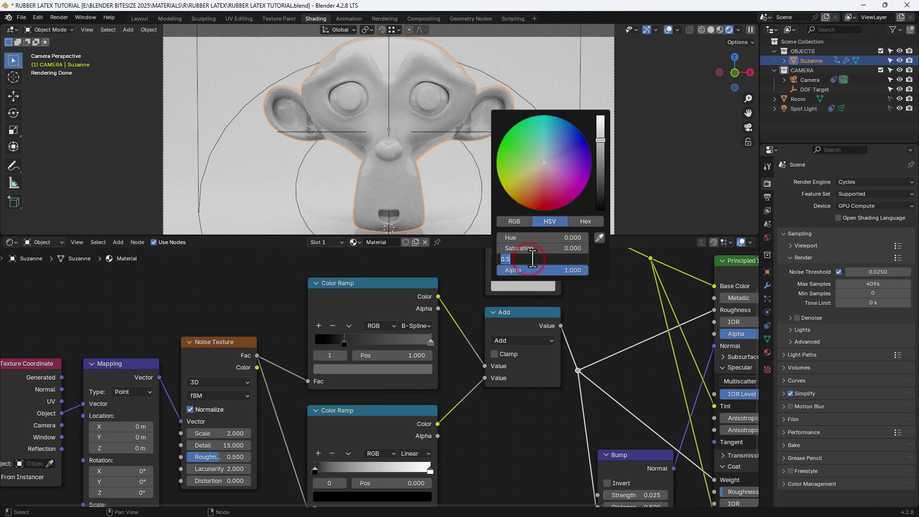
pyautogui.write('.0')
pyautogui.press('Return')
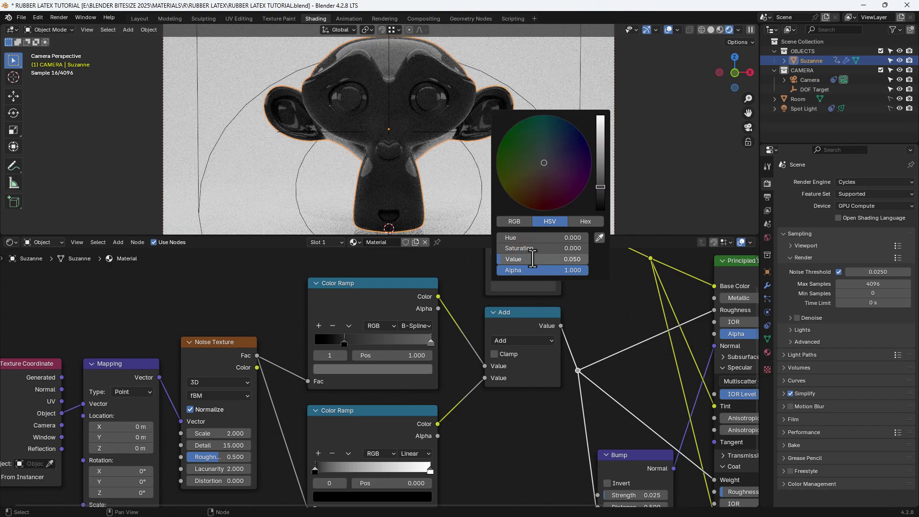
# Set the lower Color Ramp to Ease, white stop at 0.75 with the pasted grey.
pyautogui.moveTo(501, 427); pyautogui.dragTo(504, 368, button='middle')
pyautogui.click(429, 392)
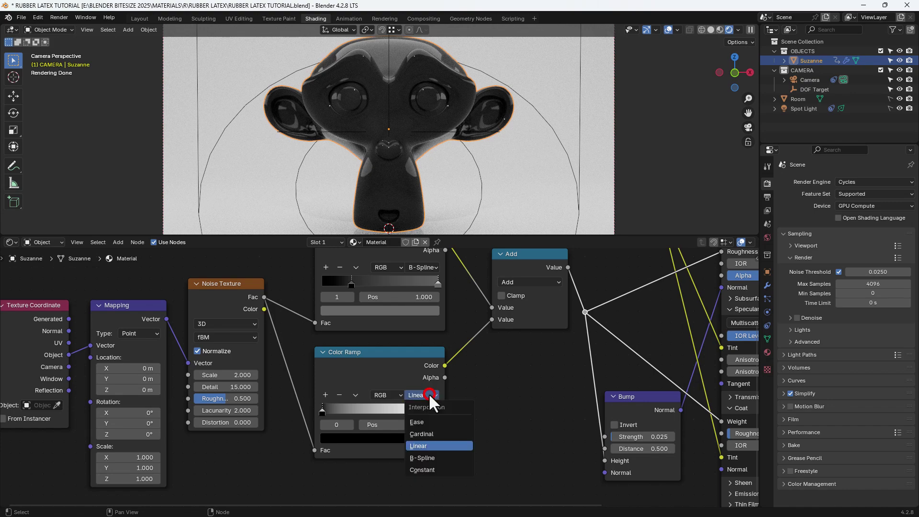
pyautogui.click(426, 421)
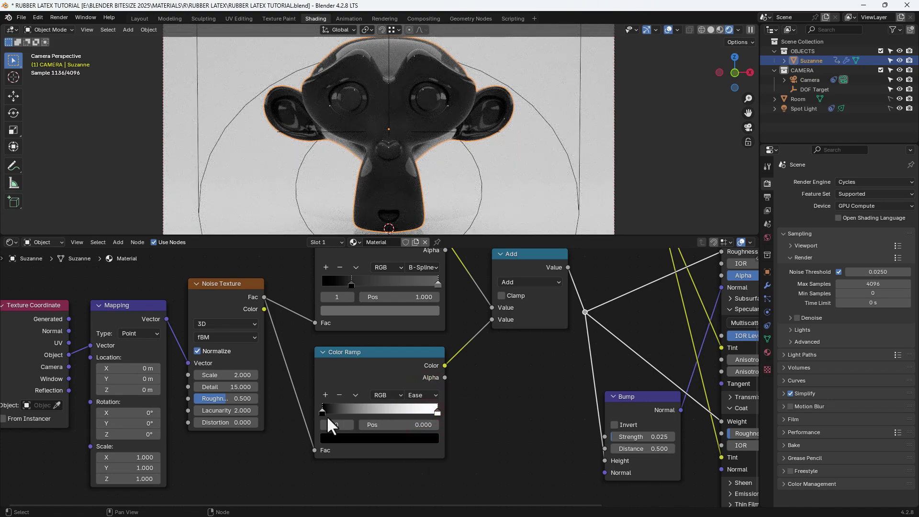
pyautogui.moveTo(322, 414); pyautogui.dragTo(383, 410)
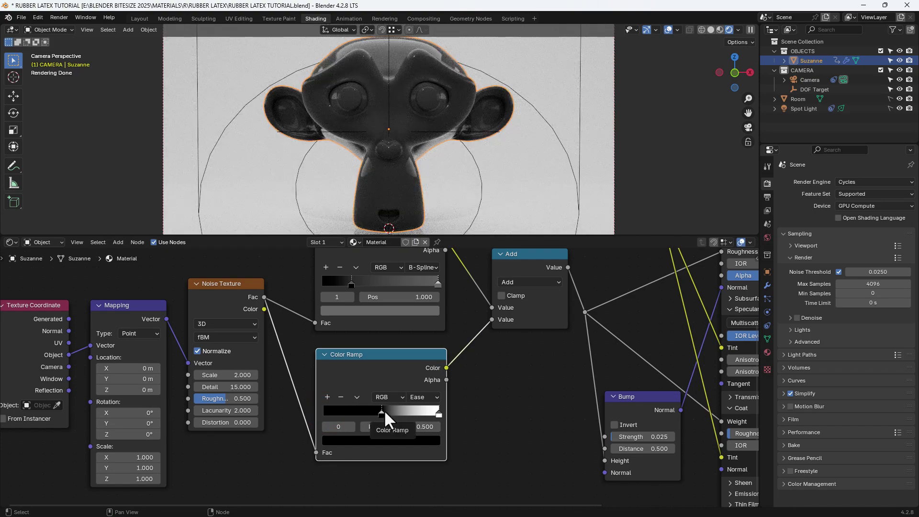
pyautogui.click(438, 412)
pyautogui.click(419, 427)
pyautogui.write('0.75')
pyautogui.press('Return')
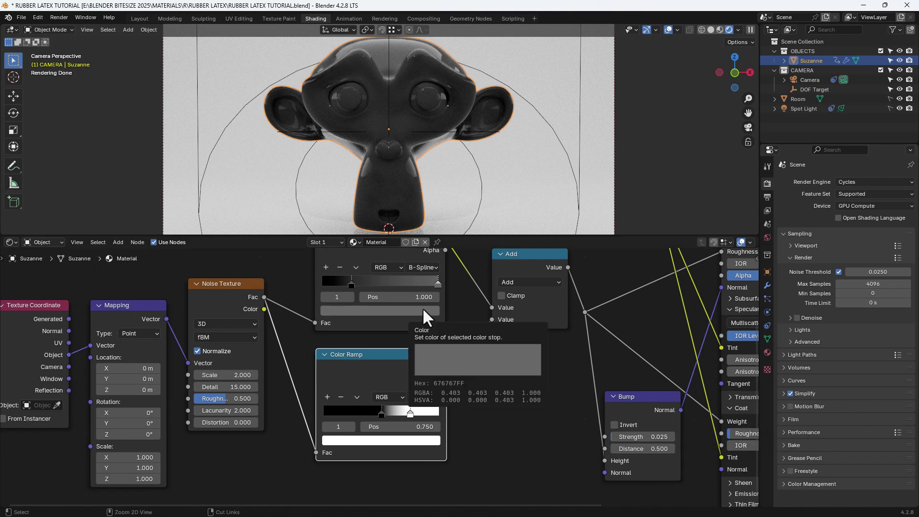
pyautogui.hotkey('ctrl', 'v')
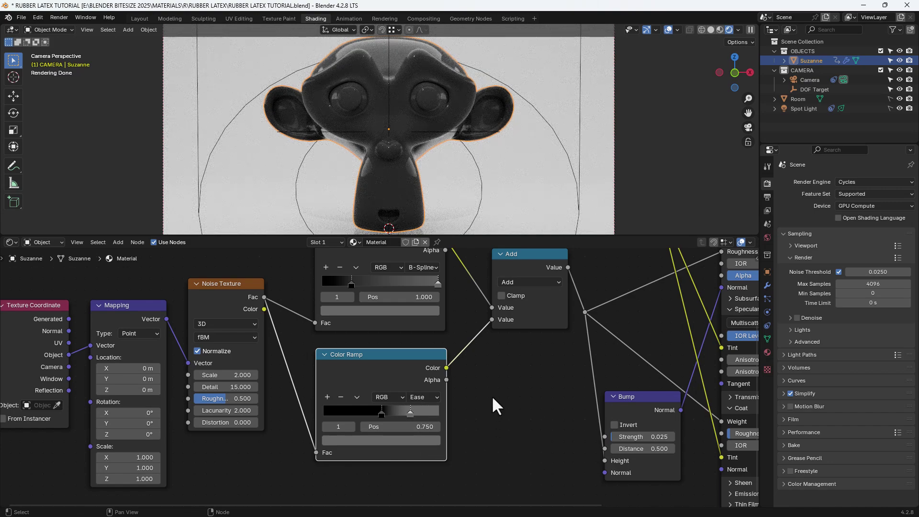
pyautogui.moveTo(508, 389); pyautogui.dragTo(325, 436, button='middle')
# Enter 1.45 as the Principled BSDF IOR and frame the complete node tree.
pyautogui.click(601, 306)
pyautogui.write('1.45')
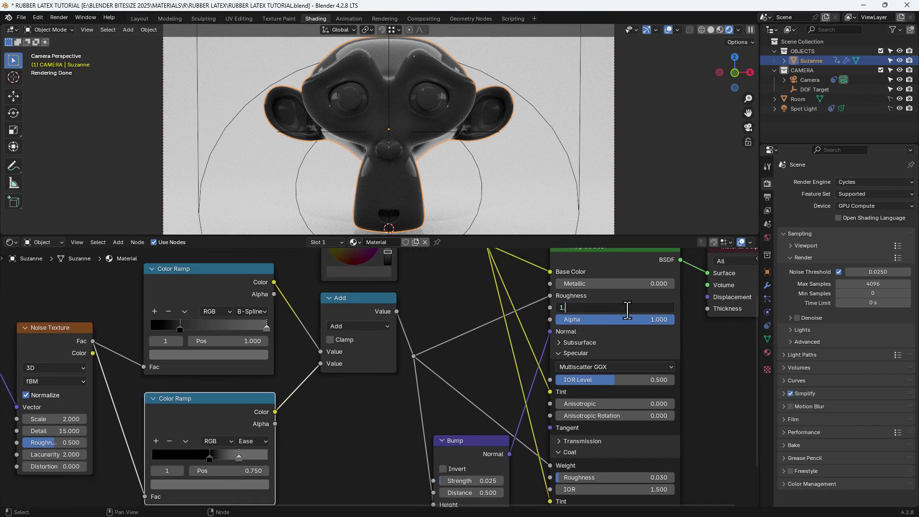
pyautogui.press('Return')
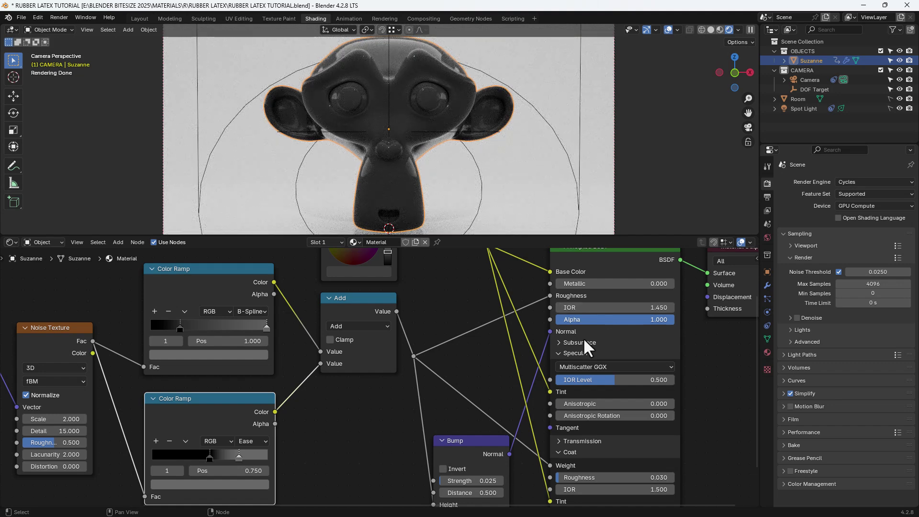
pyautogui.scroll(-3, 518, 352)
pyautogui.moveTo(516, 351); pyautogui.dragTo(620, 360, button='middle')
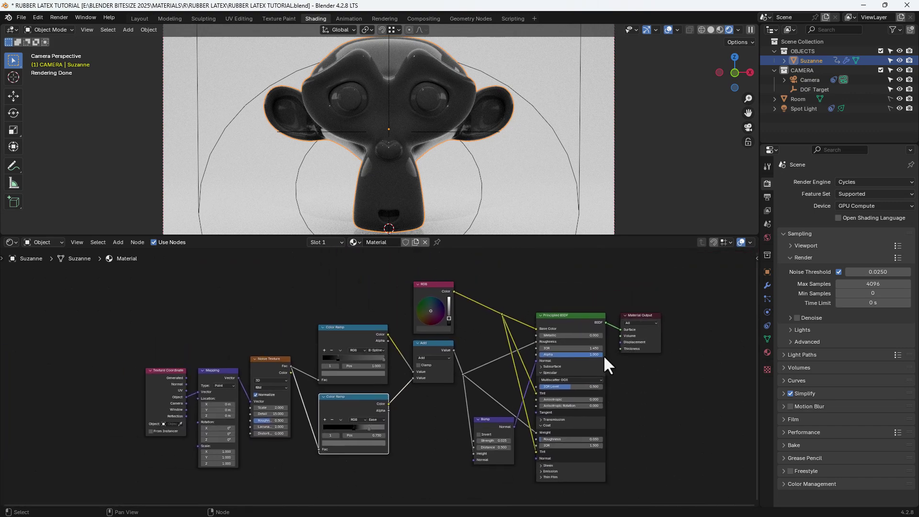
pyautogui.scroll(2, 527, 296)
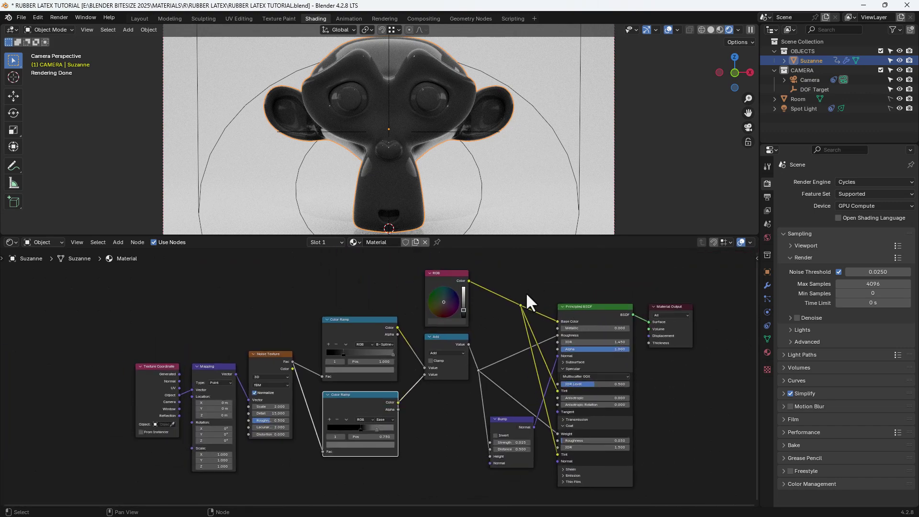
pyautogui.moveTo(525, 292); pyautogui.dragTo(513, 288, button='middle')
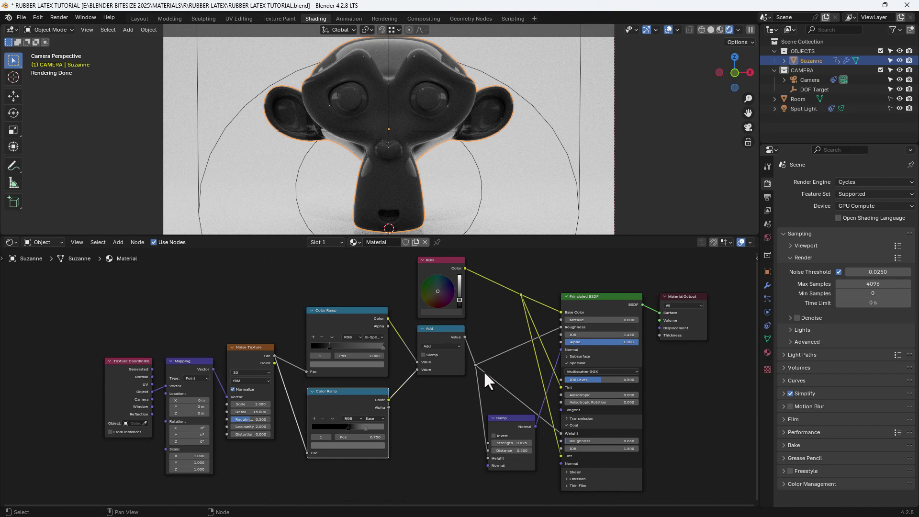
pyautogui.click(605, 277)
# Orbit around Suzanne, then return to the scene camera view.
pyautogui.scroll(7, 412, 98)
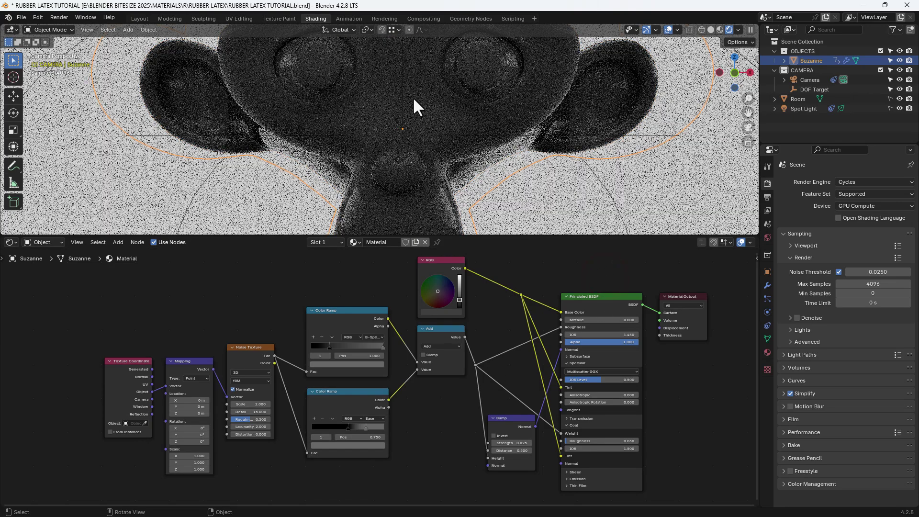
pyautogui.scroll(6, 448, 143)
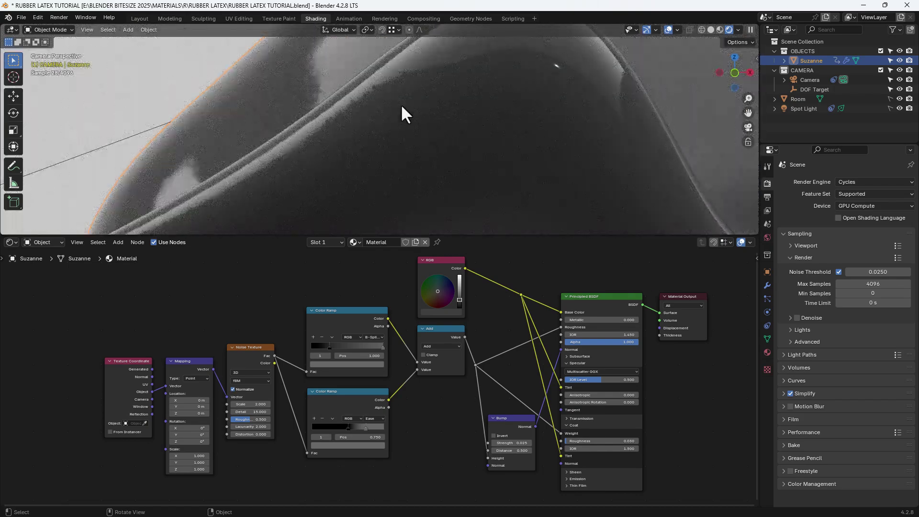
pyautogui.moveTo(314, 78); pyautogui.dragTo(369, 89, button='middle')
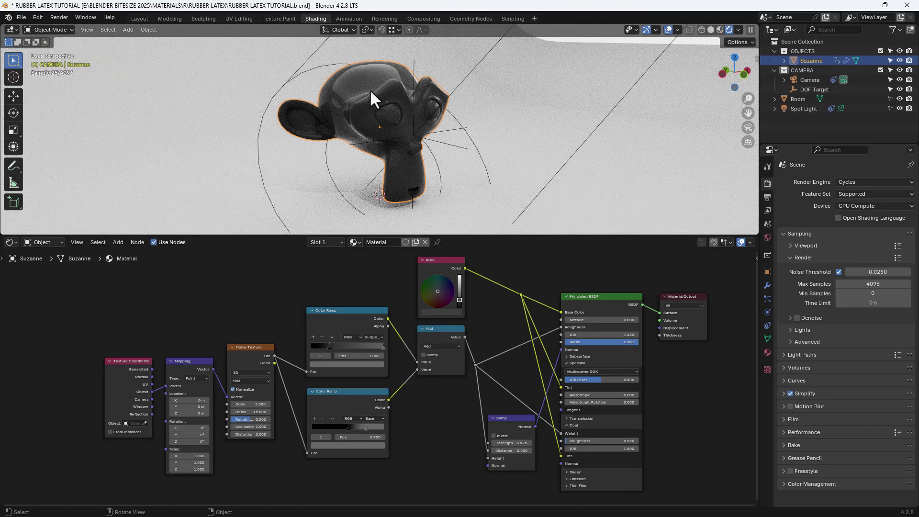
pyautogui.click(748, 128)
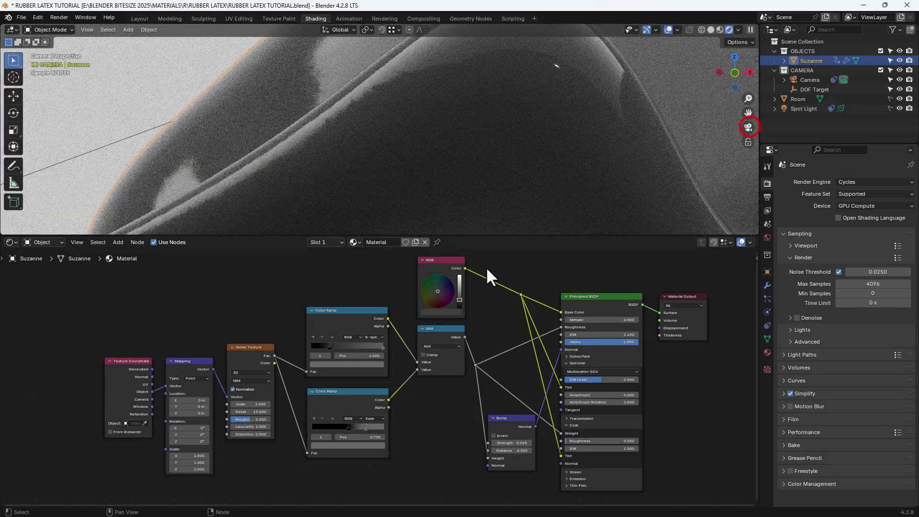
# Set the RGB node colour's HSV Value to 0.025 for deep black rubber.
pyautogui.click(455, 312)
pyautogui.click(454, 295)
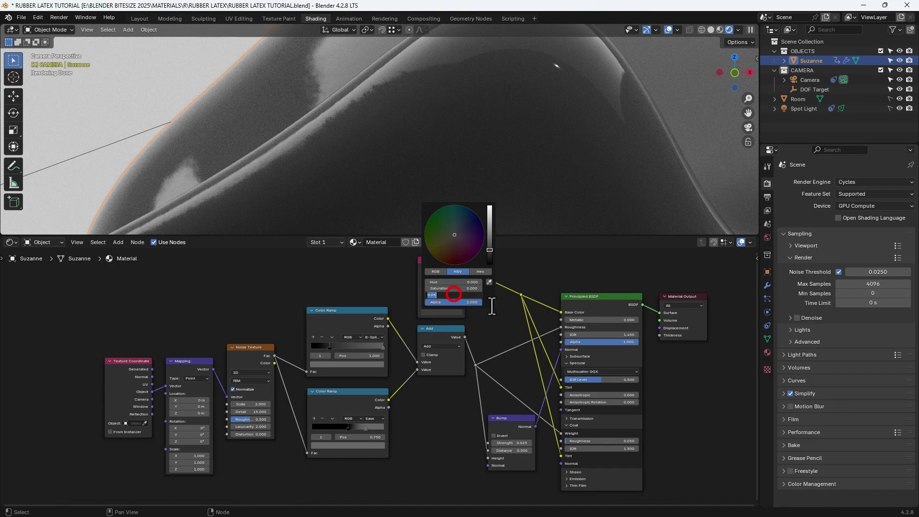
pyautogui.write('.02')
pyautogui.press('Return')
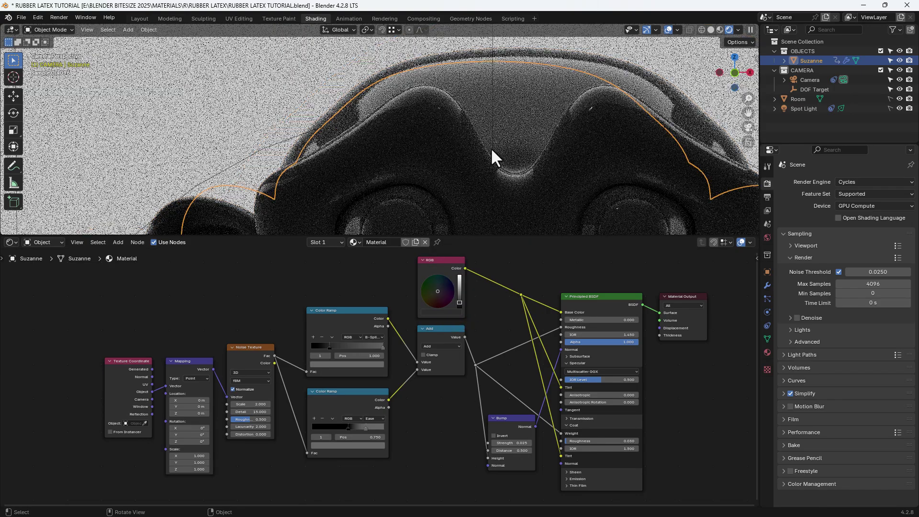
# Zoom the view and toggle the transform sidebar to inspect the darkened rubber.
pyautogui.scroll(-5, 493, 152)
pyautogui.scroll(2, 483, 150)
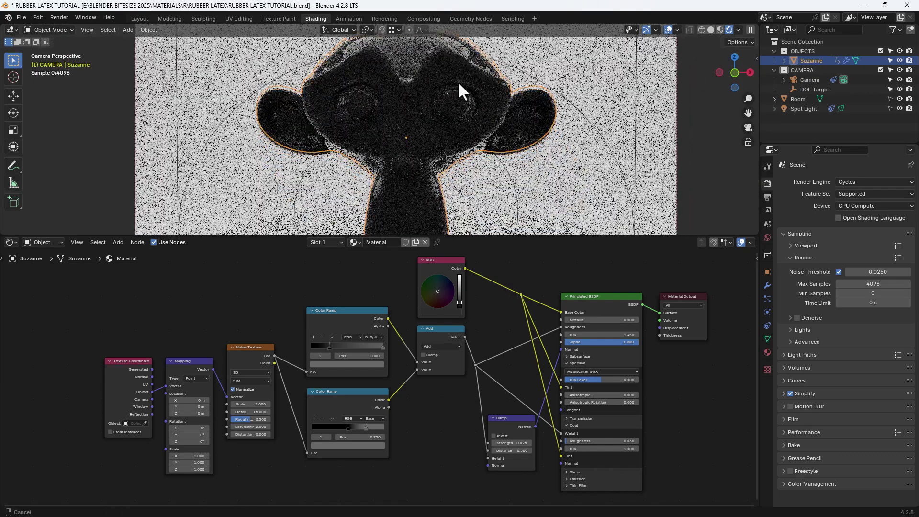
pyautogui.scroll(-1, 457, 81)
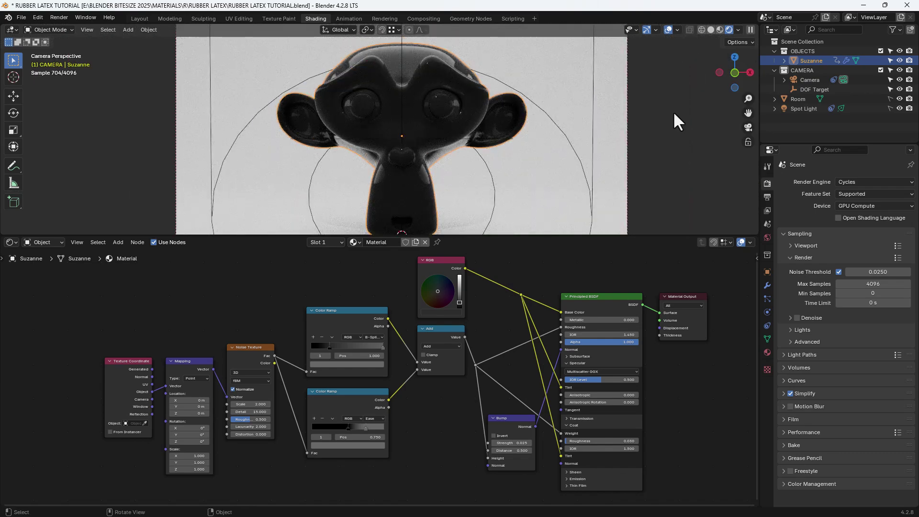
pyautogui.press('n')
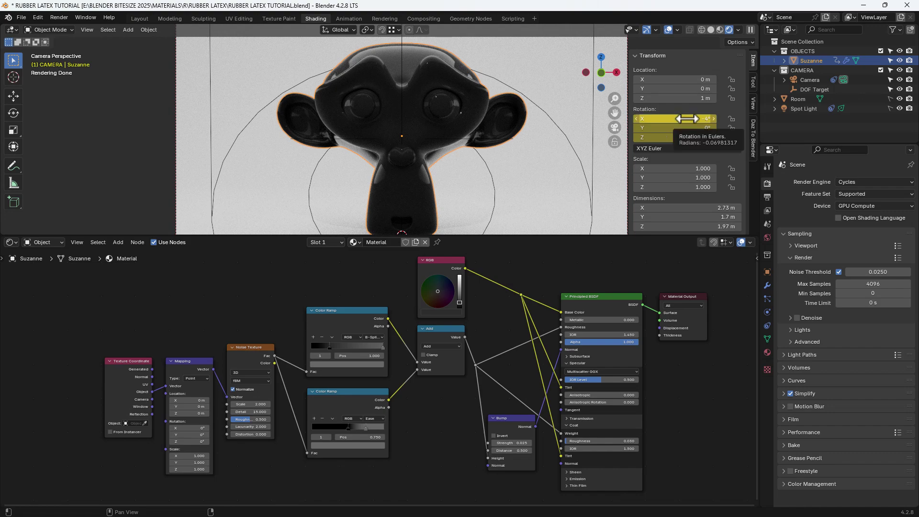
pyautogui.press('n')
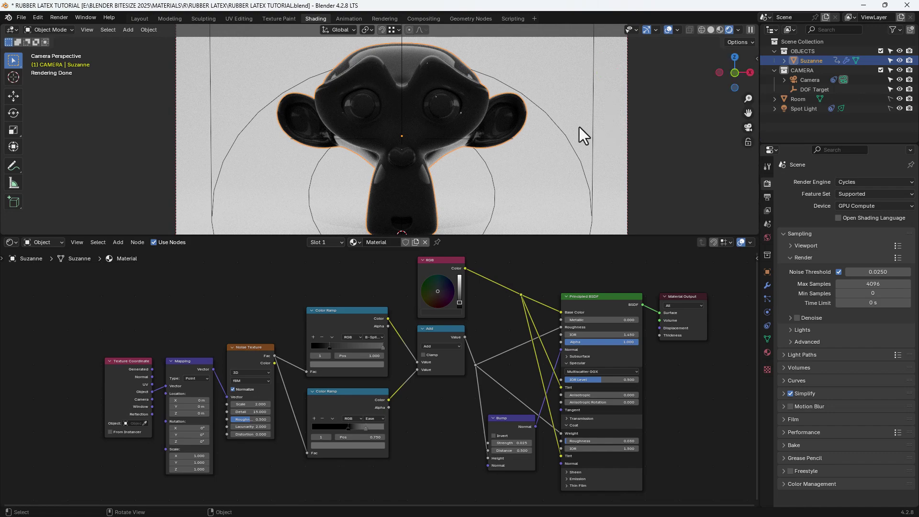
pyautogui.scroll(-2, 579, 119)
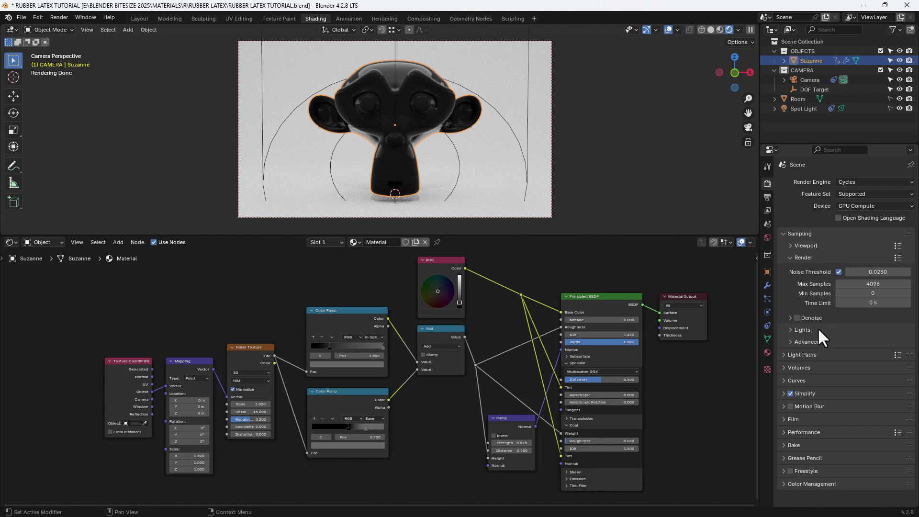
# Expand Light Paths to review Max Bounces, Caustics and Fast GI Approximation settings.
pyautogui.click(813, 340)
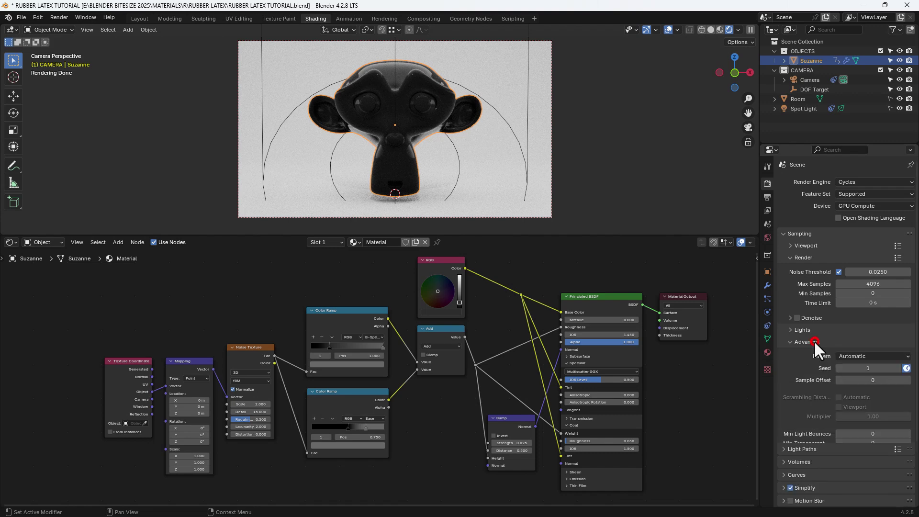
pyautogui.click(814, 341)
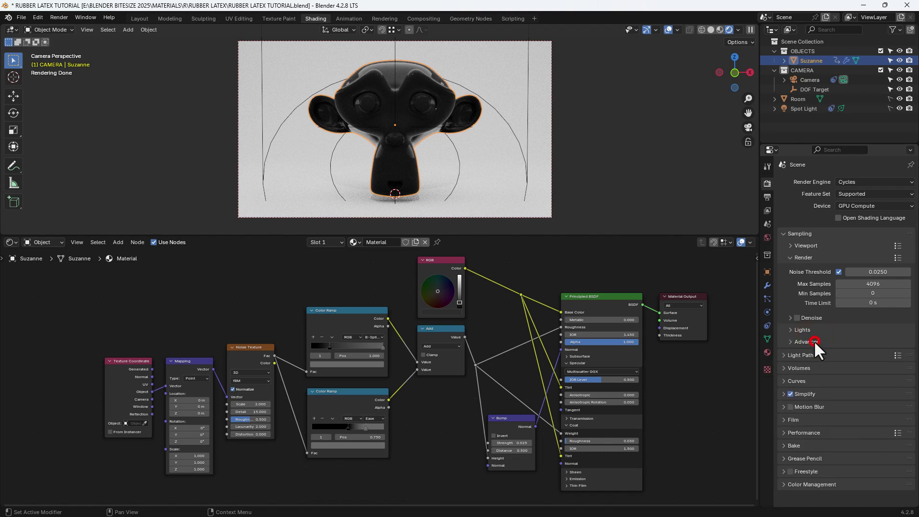
pyautogui.click(811, 353)
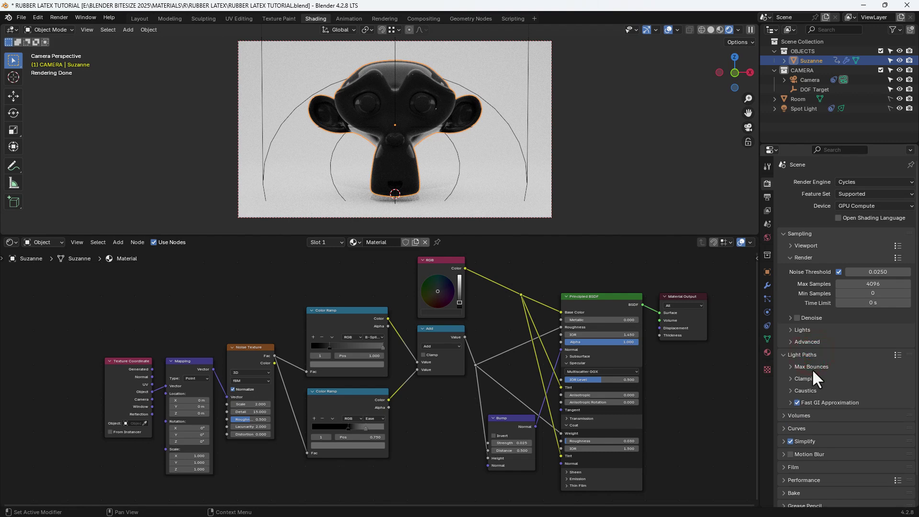
pyautogui.click(812, 368)
pyautogui.scroll(-5, 812, 369)
pyautogui.click(812, 360)
pyautogui.scroll(-2, 812, 361)
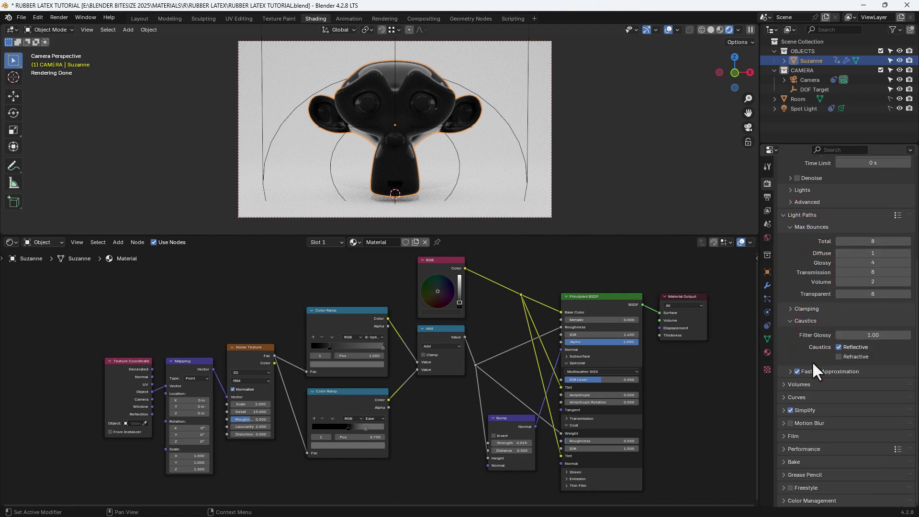
pyautogui.click(815, 370)
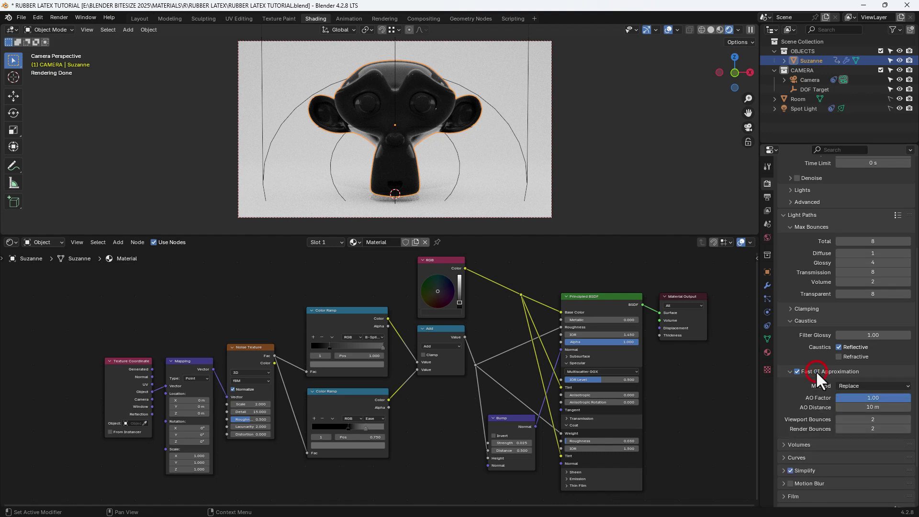
pyautogui.scroll(-2, 816, 371)
pyautogui.scroll(-1, 816, 370)
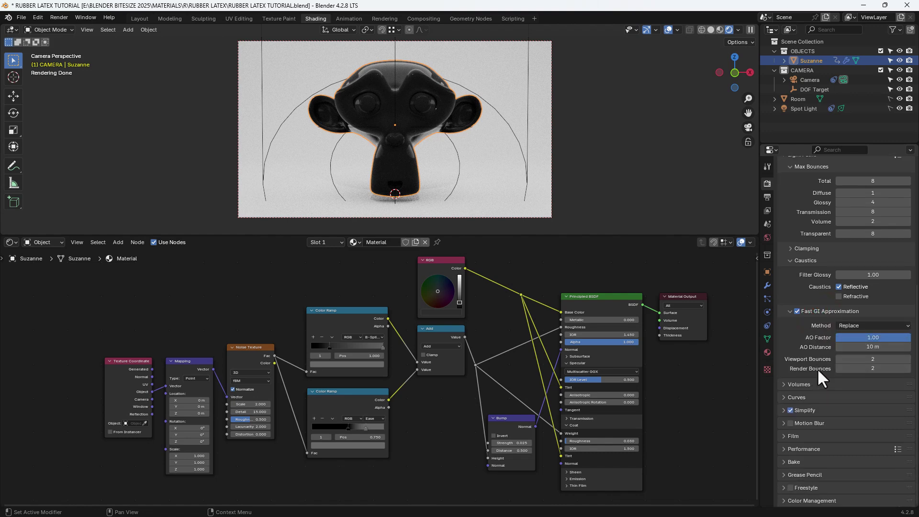
# Expand Simplify and Performance, reviewing the Compositor device and Final Render options.
pyautogui.click(806, 410)
pyautogui.scroll(-4, 806, 411)
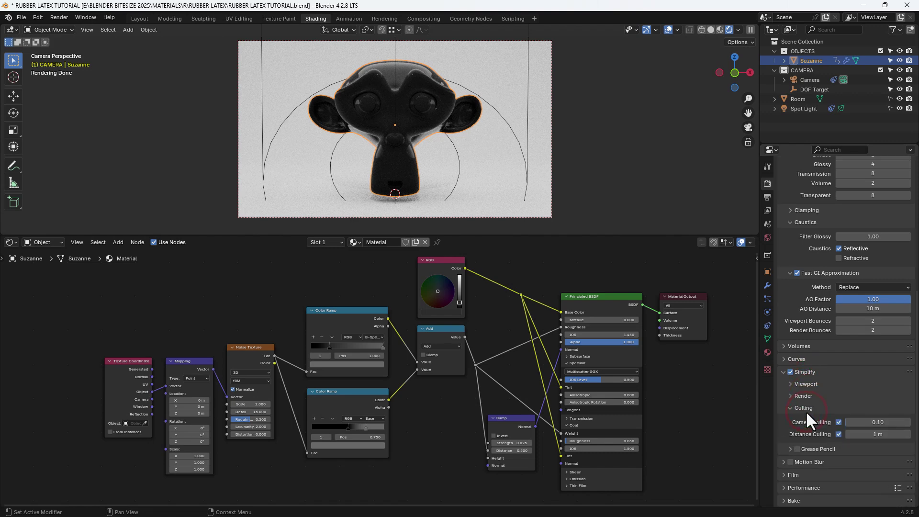
pyautogui.click(814, 448)
pyautogui.scroll(-3, 813, 447)
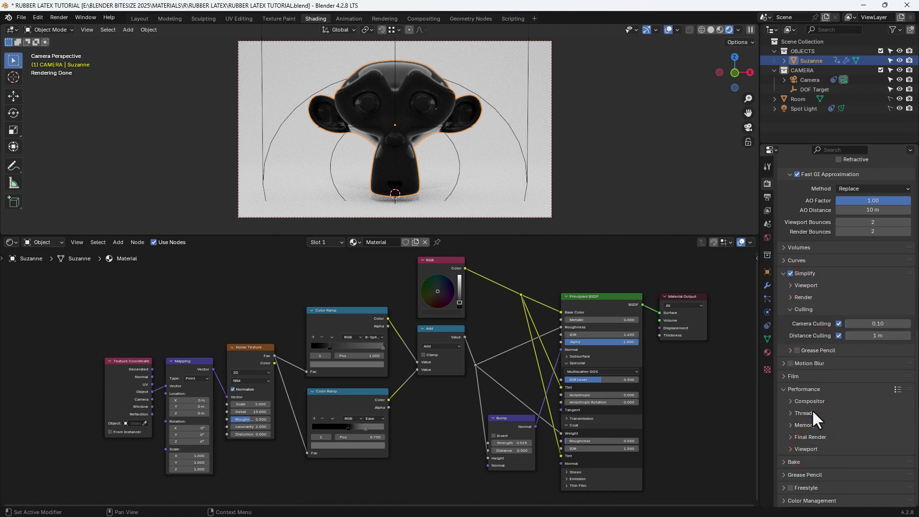
pyautogui.click(811, 403)
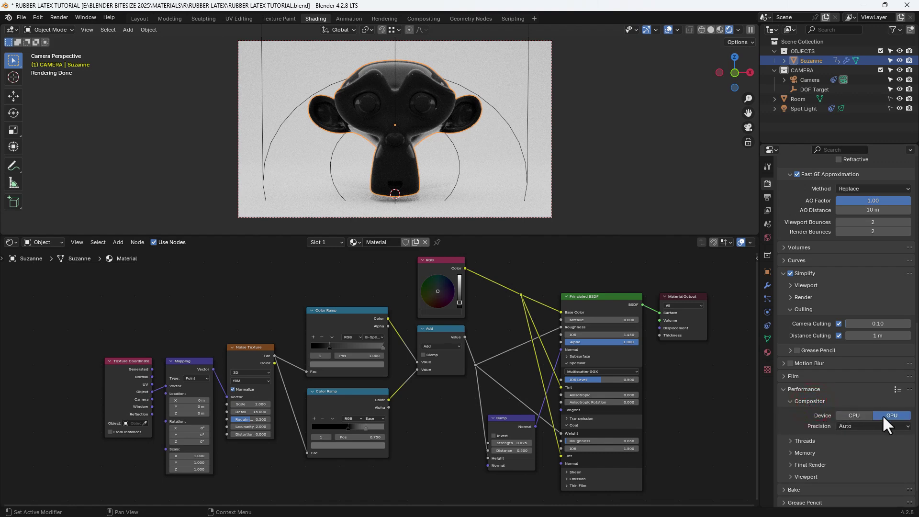
pyautogui.click(816, 464)
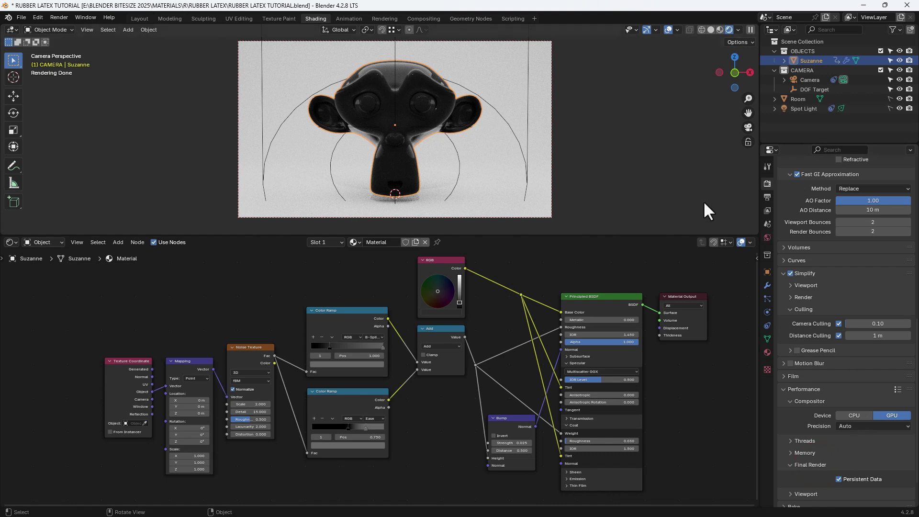
pyautogui.click(425, 19)
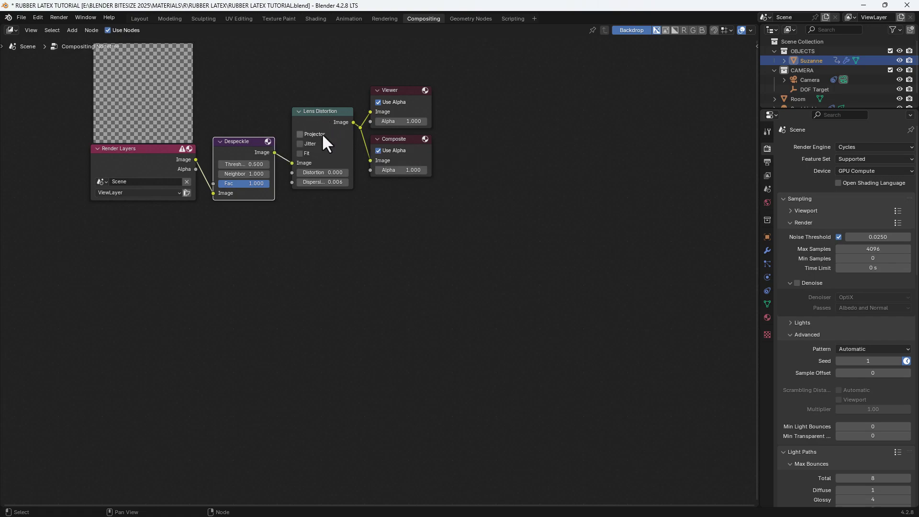
pyautogui.click(315, 18)
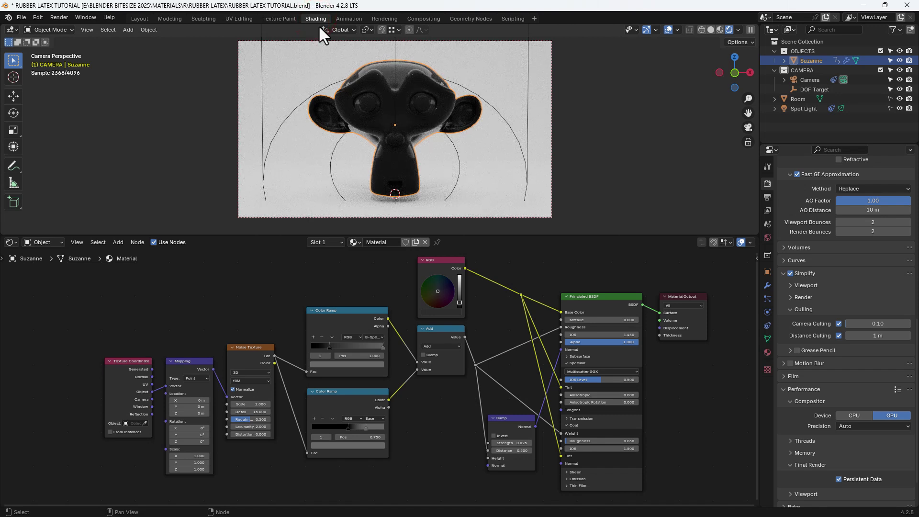
# Render the current frame of dark rubber Suzanne as a Cycles still image.
pyautogui.click(60, 18)
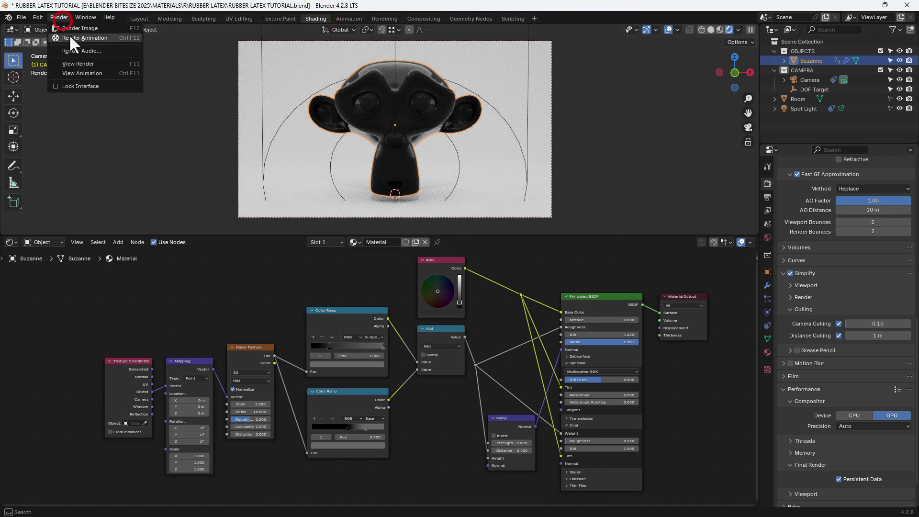
pyautogui.click(71, 29)
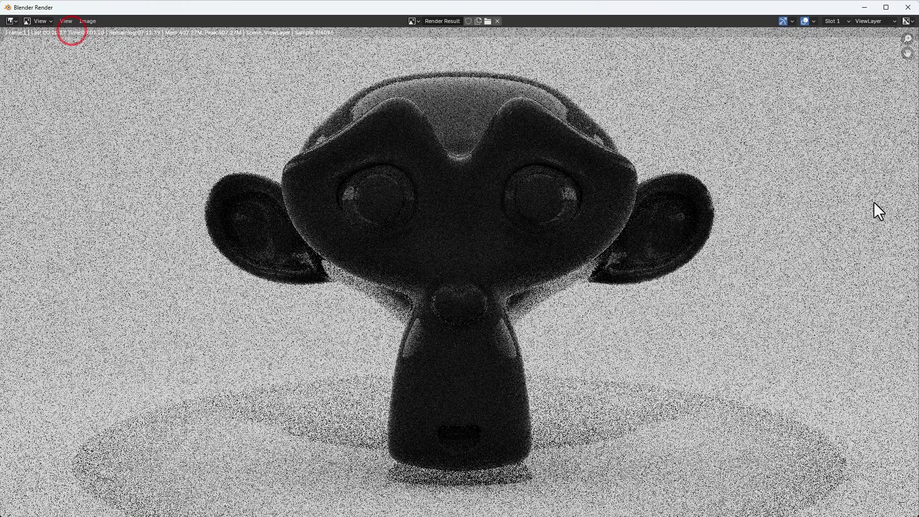